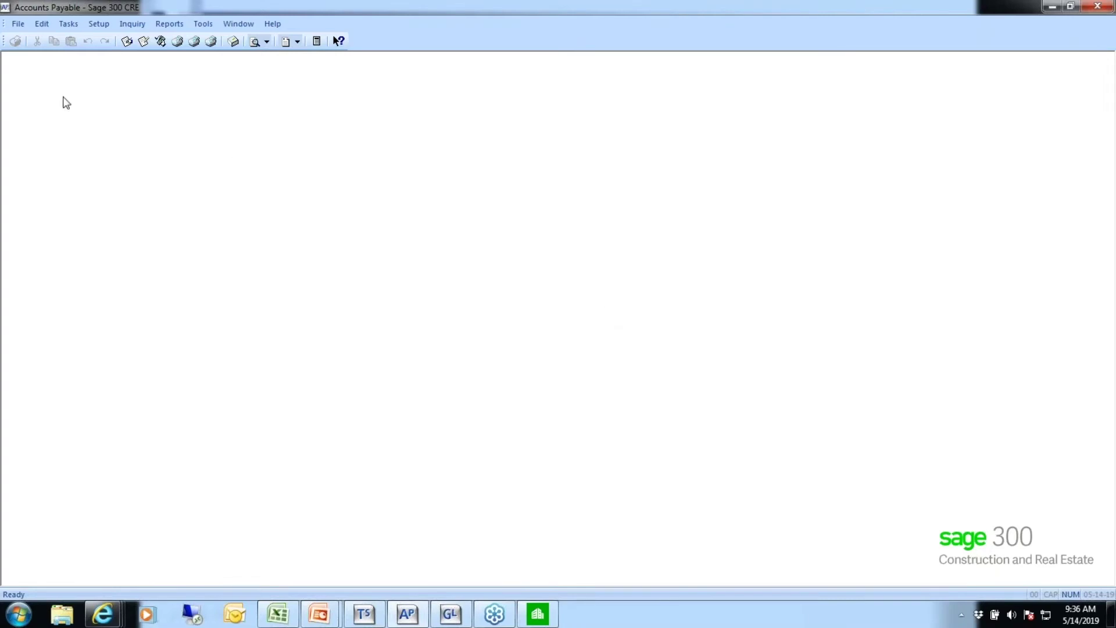
- Review the Accounts Payable GL entry account settings, then close the Accounts Payable settings
{"action": "left_click", "coordinate": [20, 24]}
{"action": "mouse_move", "coordinate": [34, 70]}
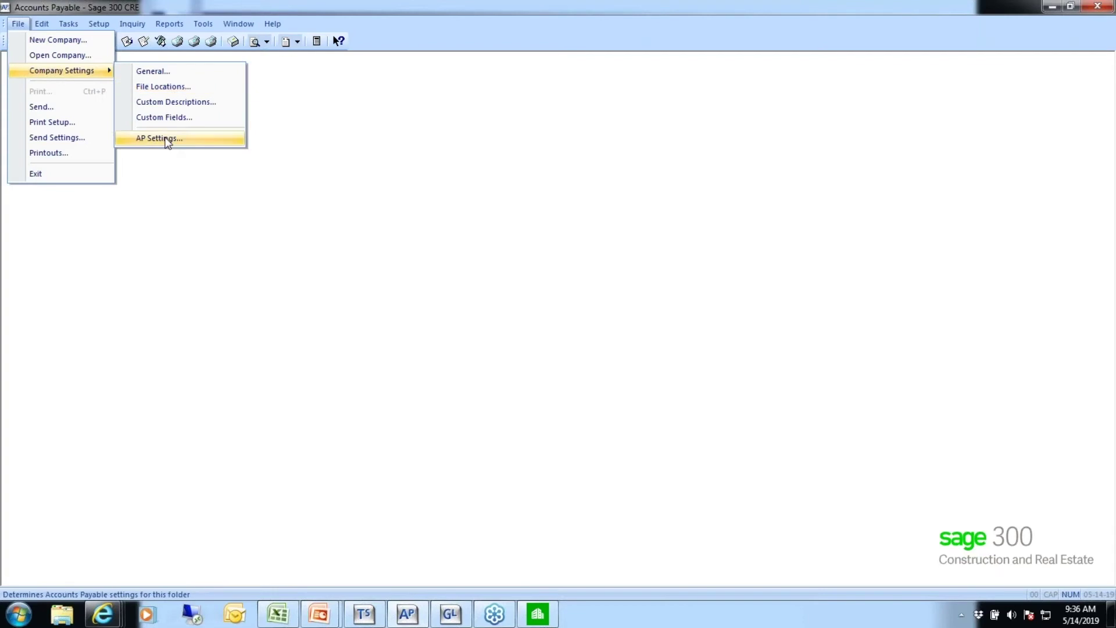
{"action": "left_click", "coordinate": [145, 138]}
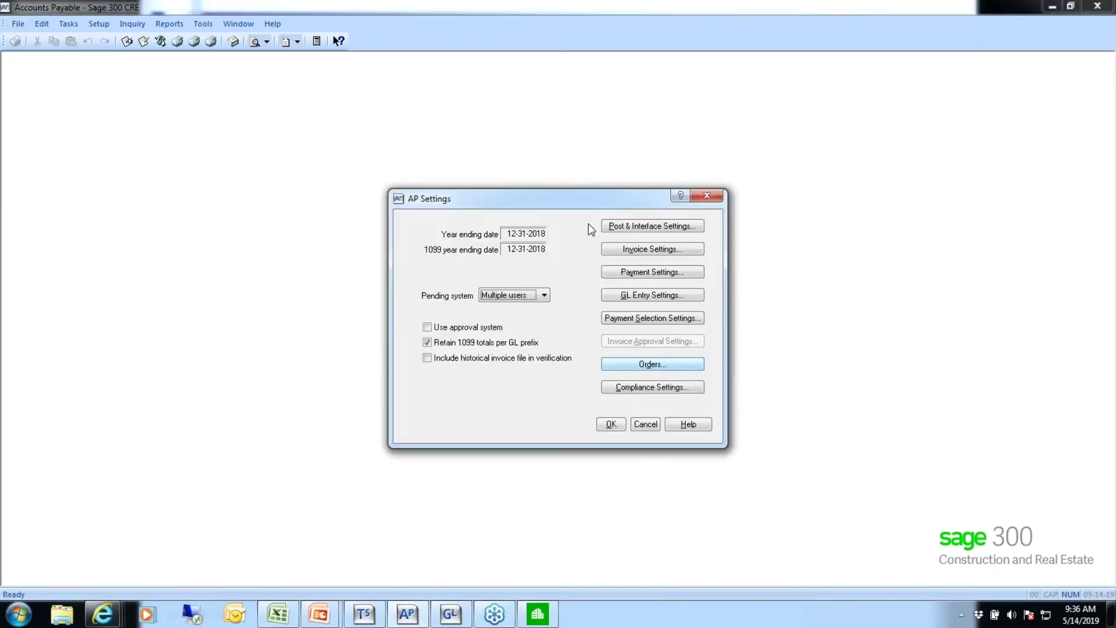
{"action": "left_click", "coordinate": [654, 298]}
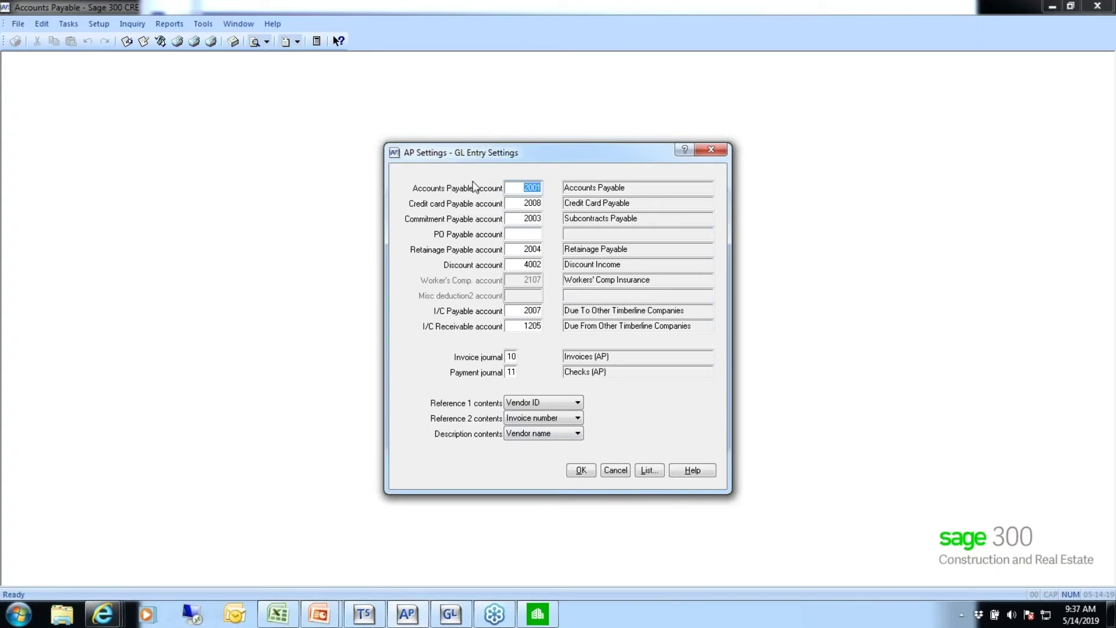
{"action": "left_click", "coordinate": [582, 471]}
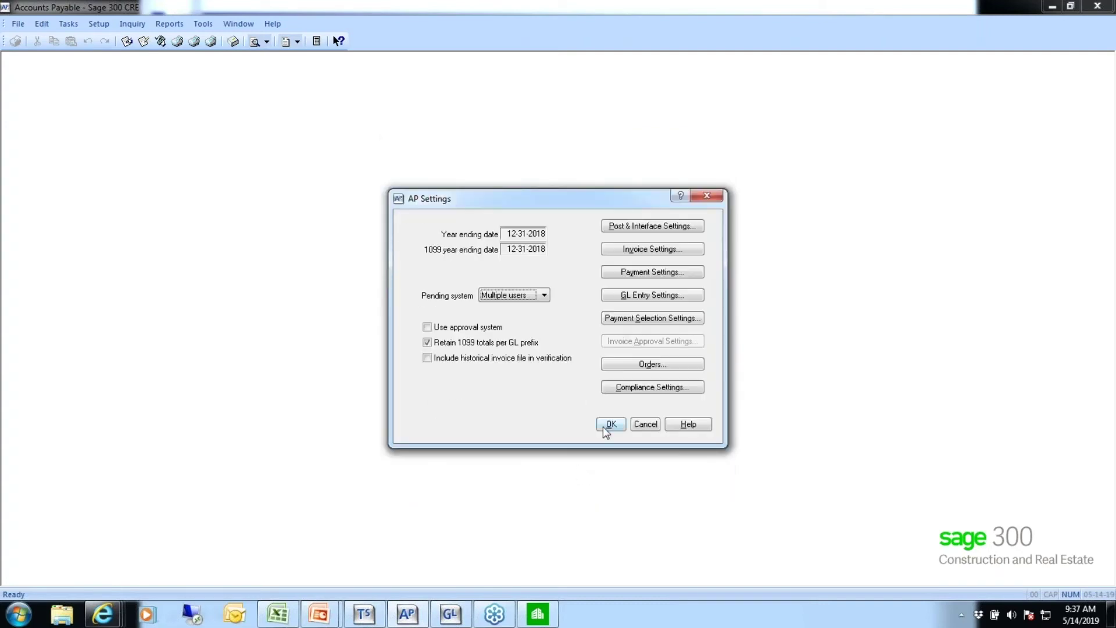
{"action": "left_click", "coordinate": [610, 424]}
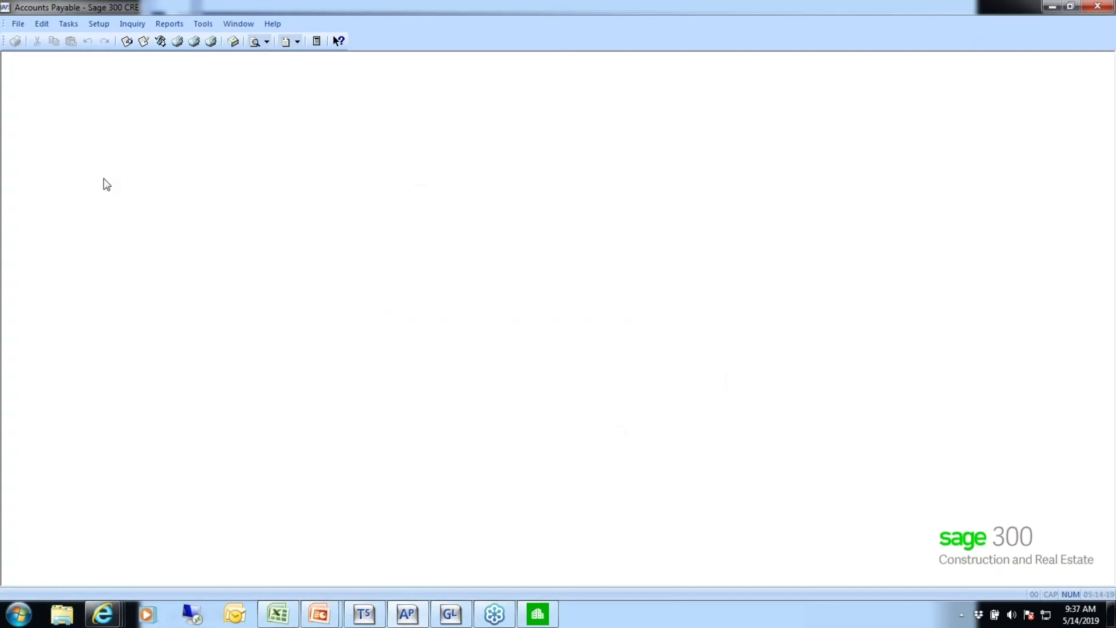
- Start the Invoice Aging with Cut-off Date report with aging date 05-31-2015
{"action": "left_click", "coordinate": [168, 26]}
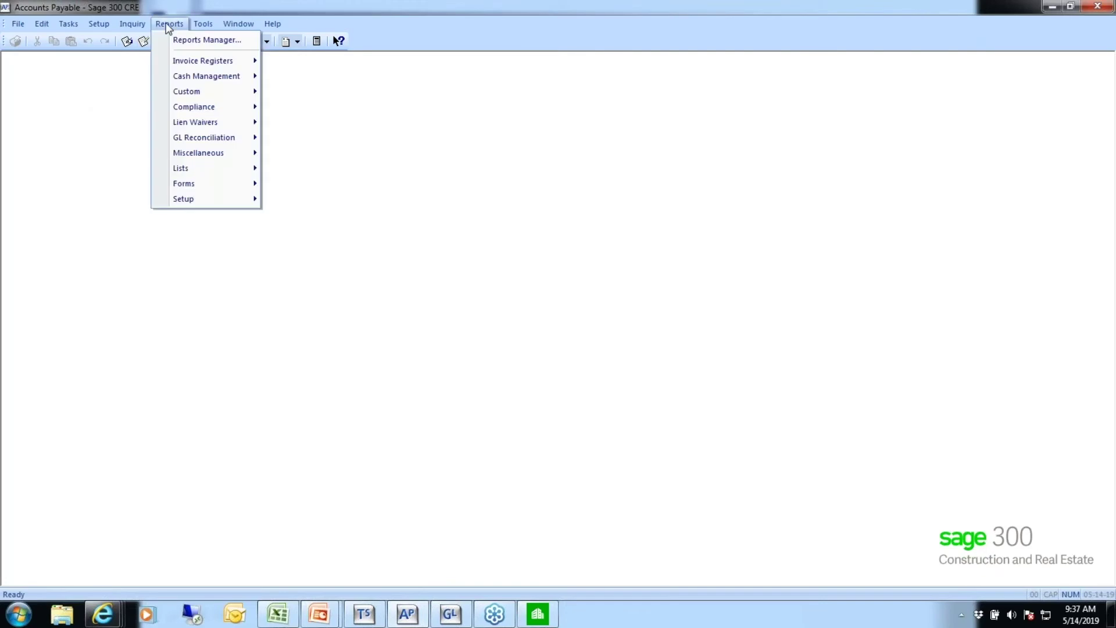
{"action": "mouse_move", "coordinate": [183, 79]}
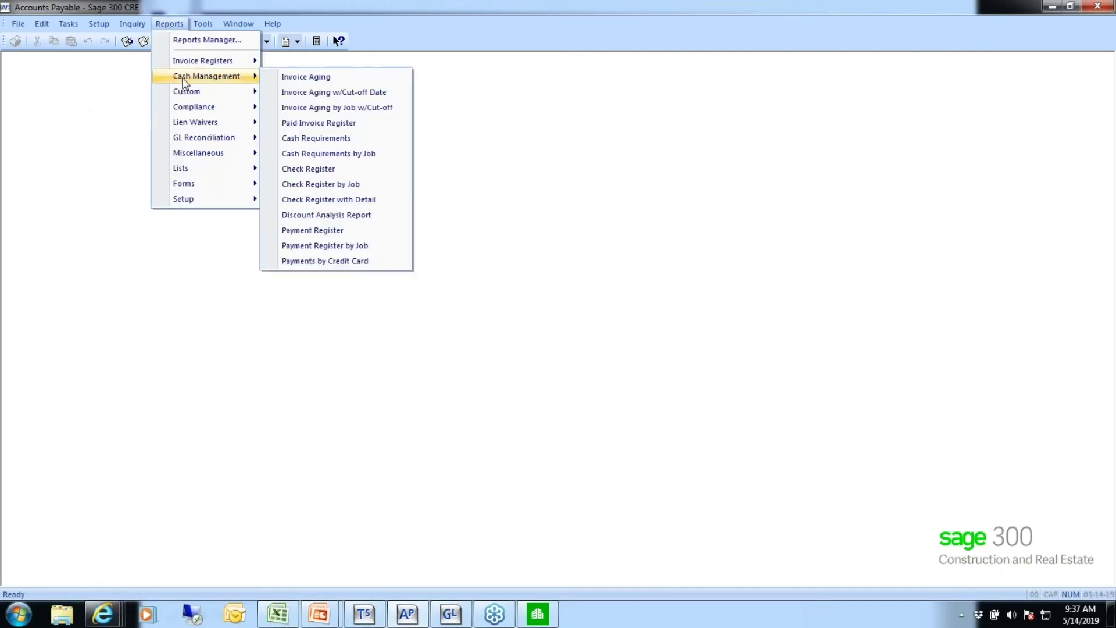
{"action": "left_click", "coordinate": [344, 95]}
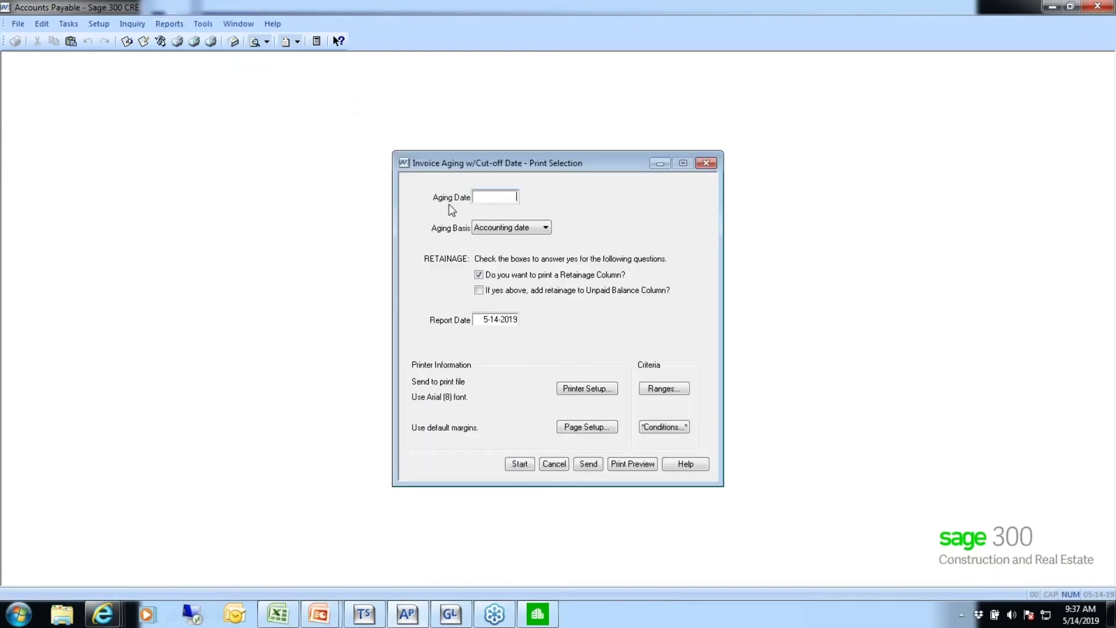
{"action": "type", "text": "053115"}
{"action": "key", "text": "Tab"}
- Preview the aging report maximized to page 4's Report Totals of 351,821.24, then go to General Ledger
{"action": "left_click", "coordinate": [633, 464]}
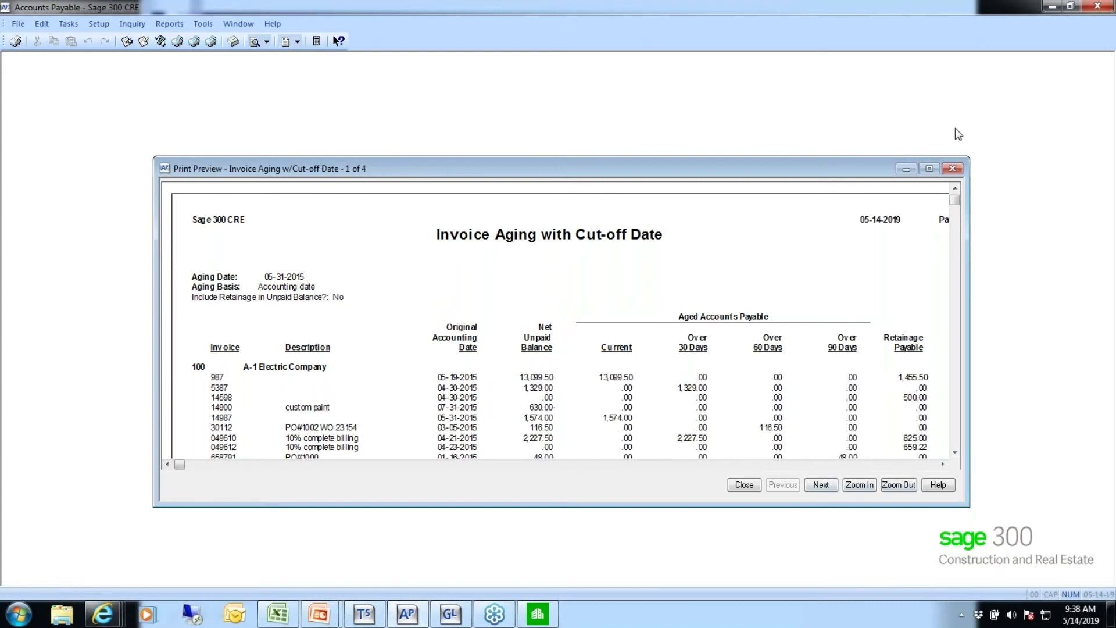
{"action": "left_click", "coordinate": [929, 169]}
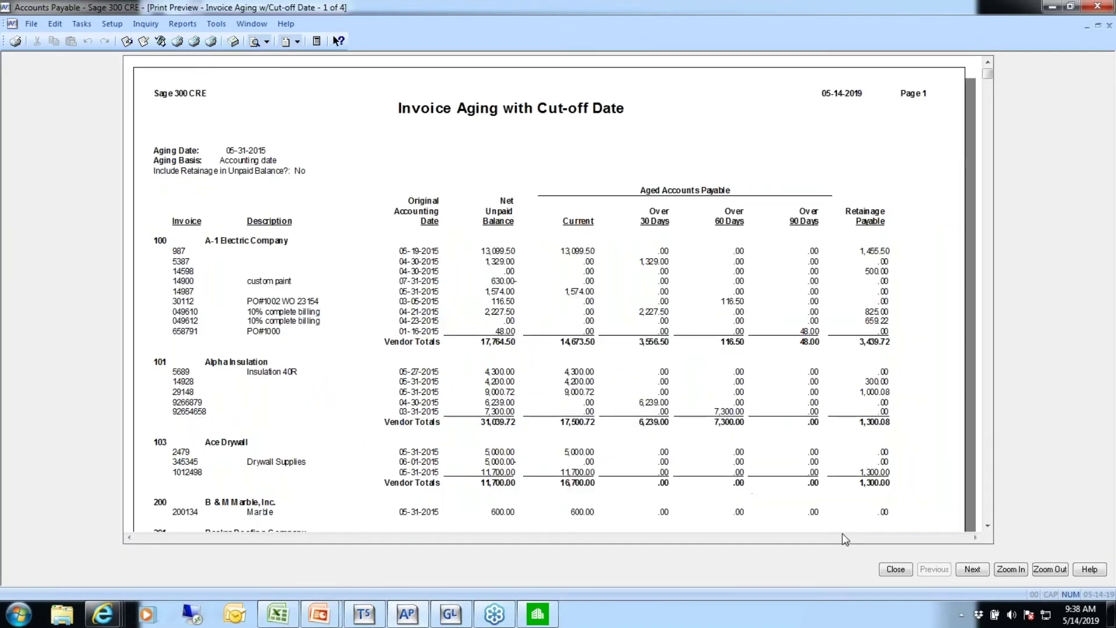
{"action": "left_click", "coordinate": [972, 573]}
{"action": "left_click", "coordinate": [971, 573]}
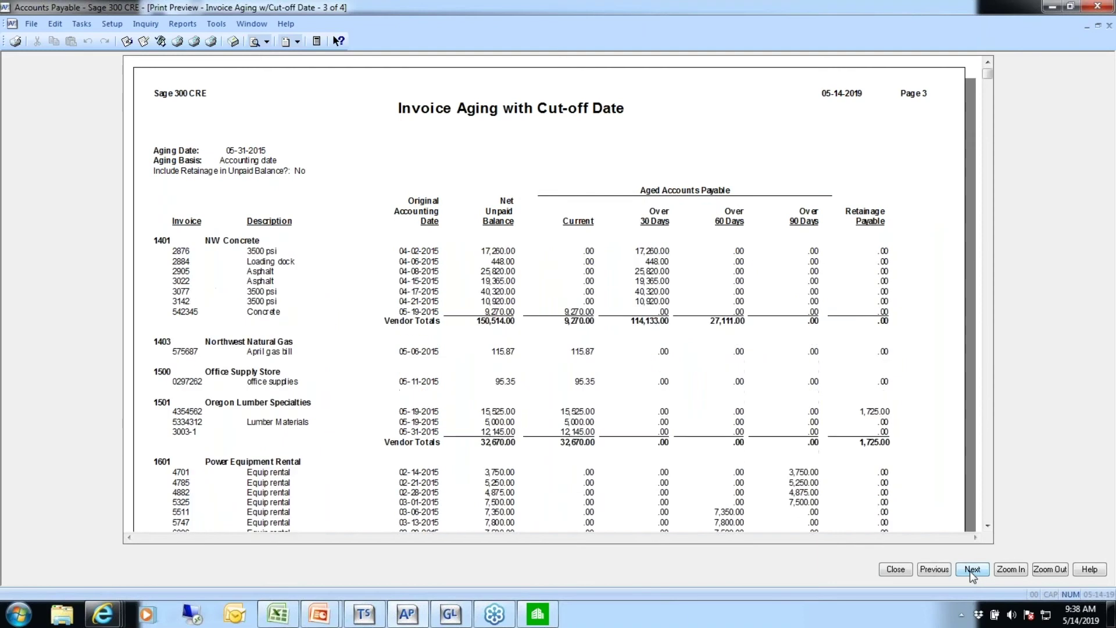
{"action": "left_click", "coordinate": [972, 573]}
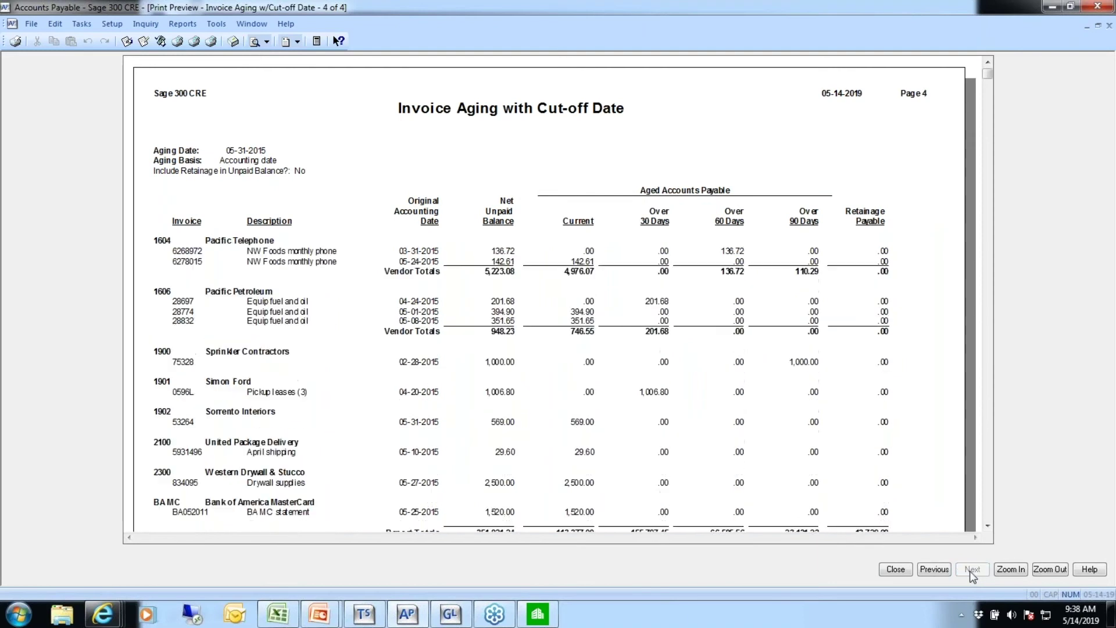
{"action": "left_click", "coordinate": [988, 526]}
{"action": "scroll", "coordinate": [990, 529], "scroll_direction": "down", "scroll_amount": 3}
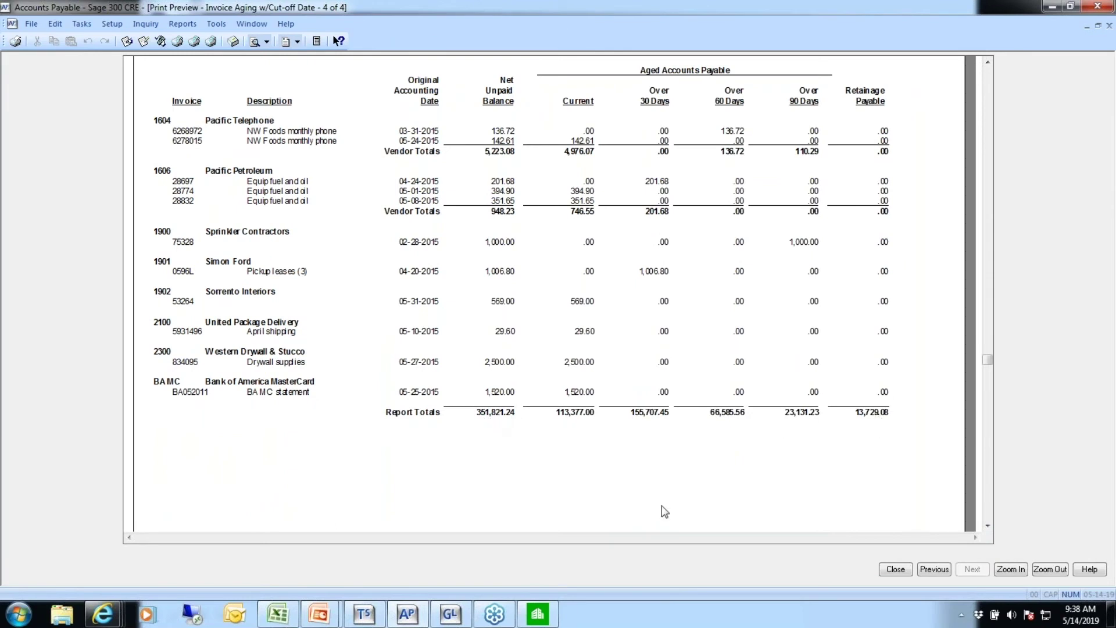
{"action": "left_click", "coordinate": [457, 615]}
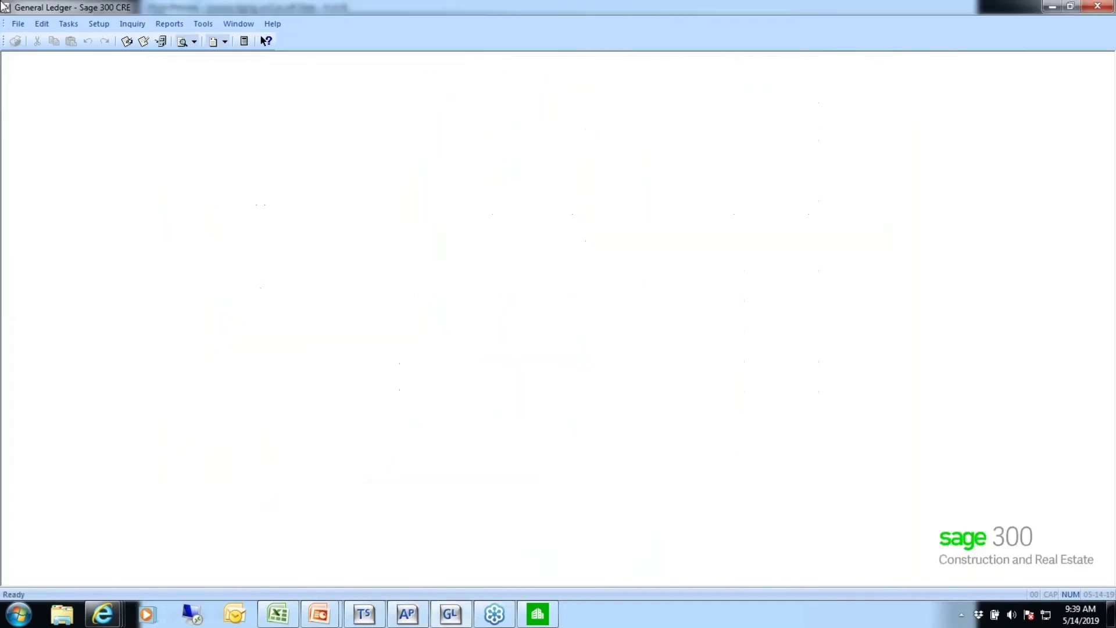
{"action": "left_click", "coordinate": [170, 25]}
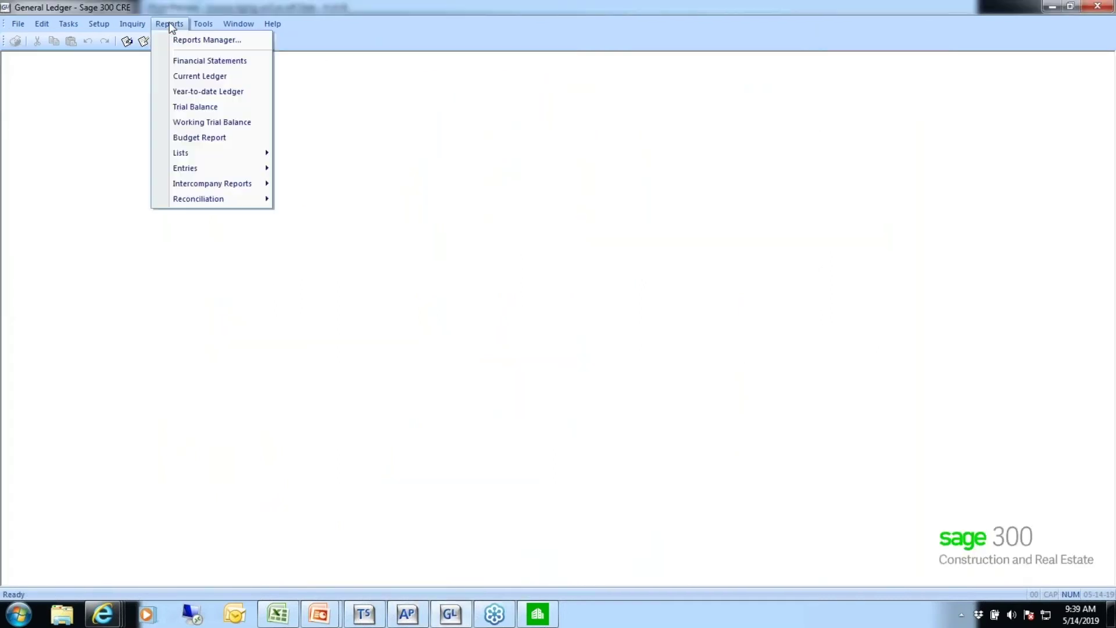
{"action": "left_click", "coordinate": [172, 61]}
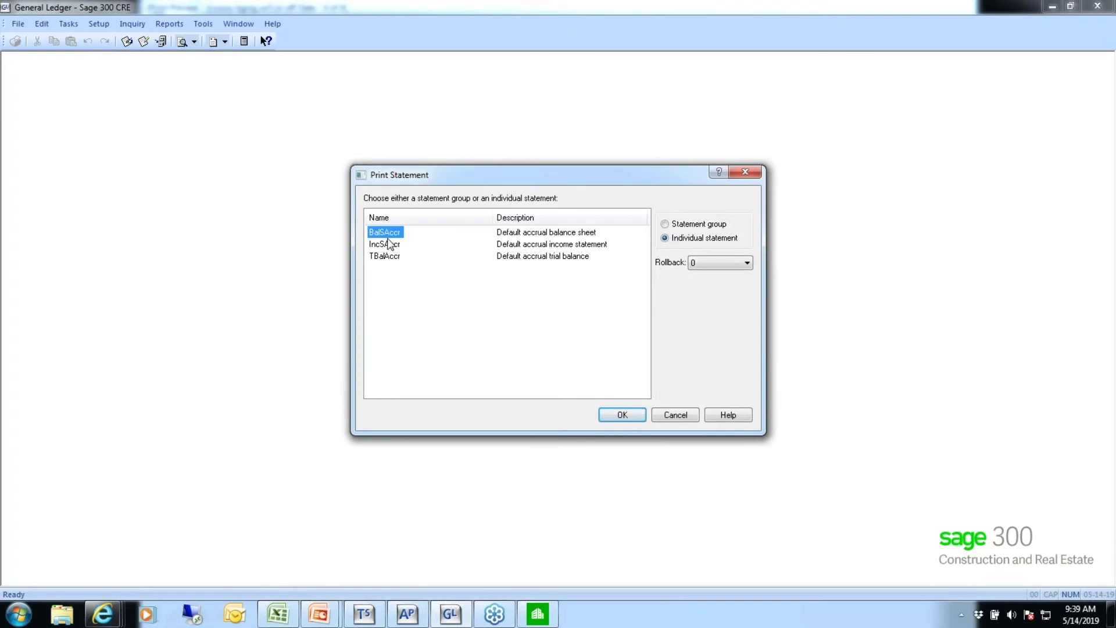
{"action": "left_click", "coordinate": [674, 416]}
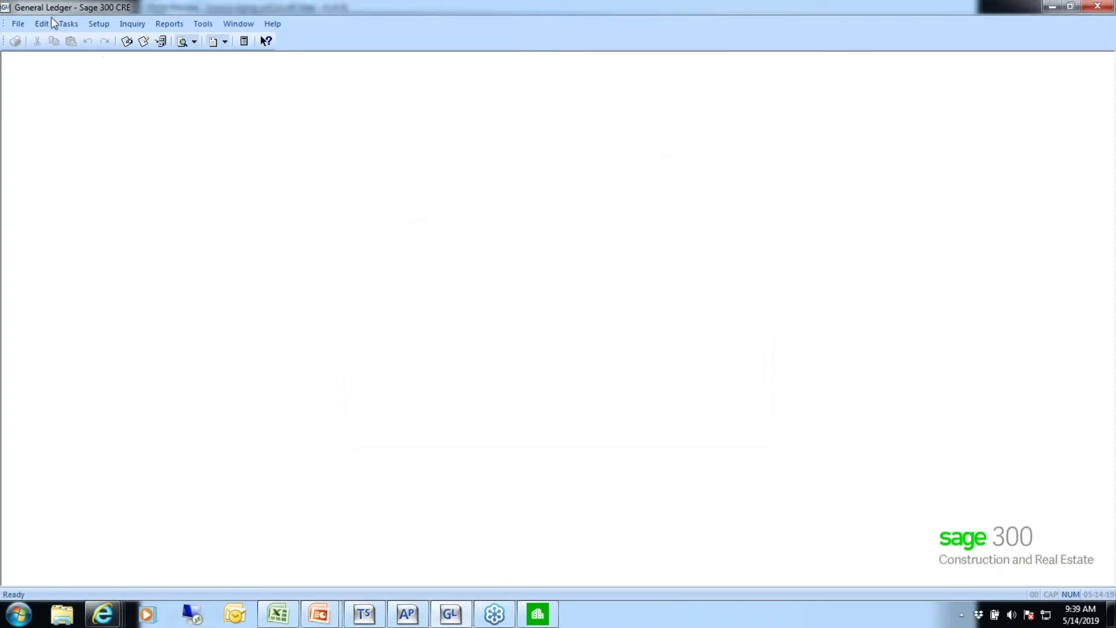
{"action": "left_click", "coordinate": [95, 24]}
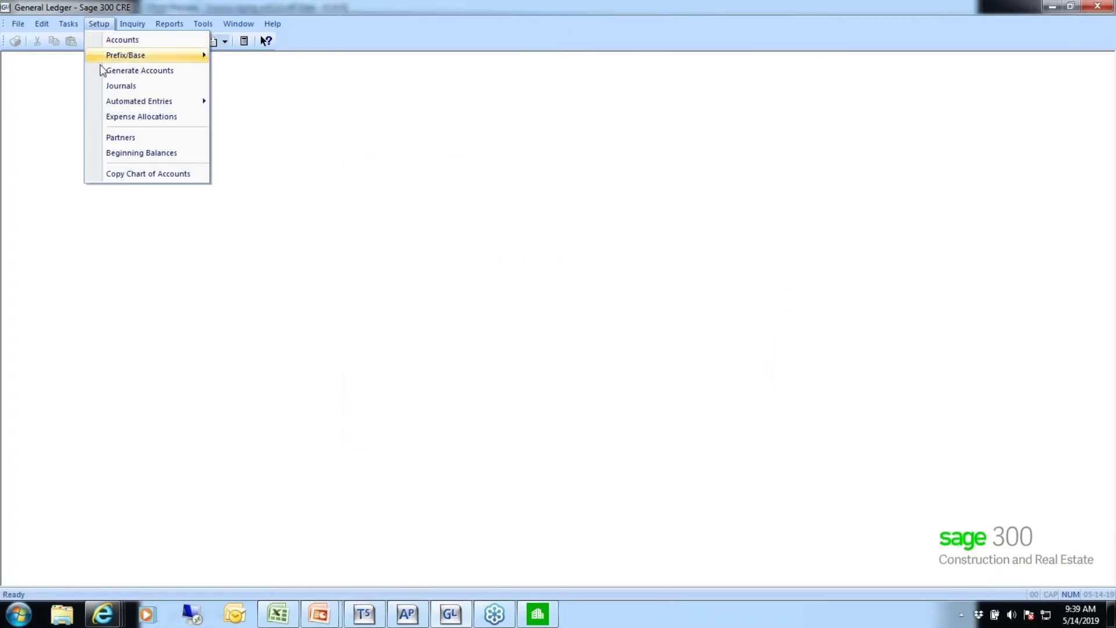
{"action": "mouse_move", "coordinate": [58, 25]}
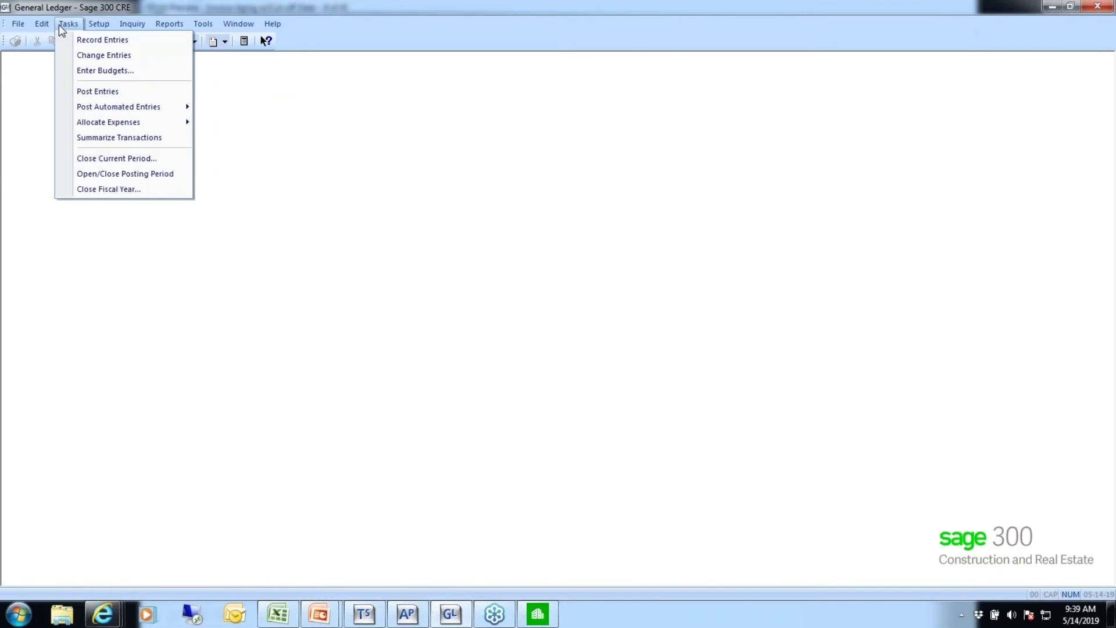
{"action": "left_click", "coordinate": [84, 175]}
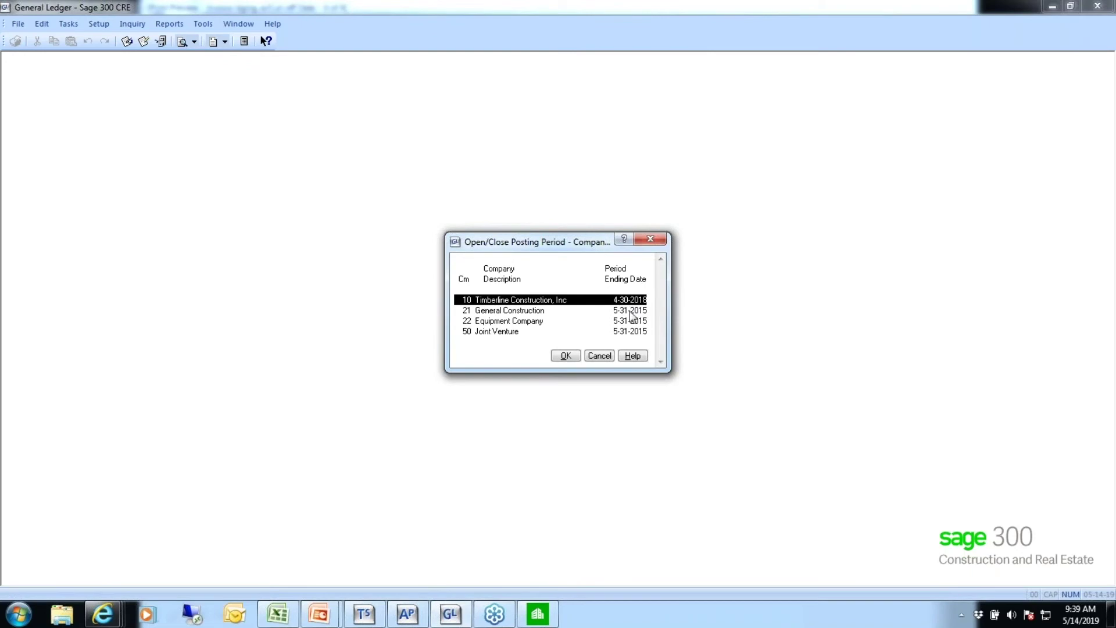
{"action": "left_click", "coordinate": [598, 357]}
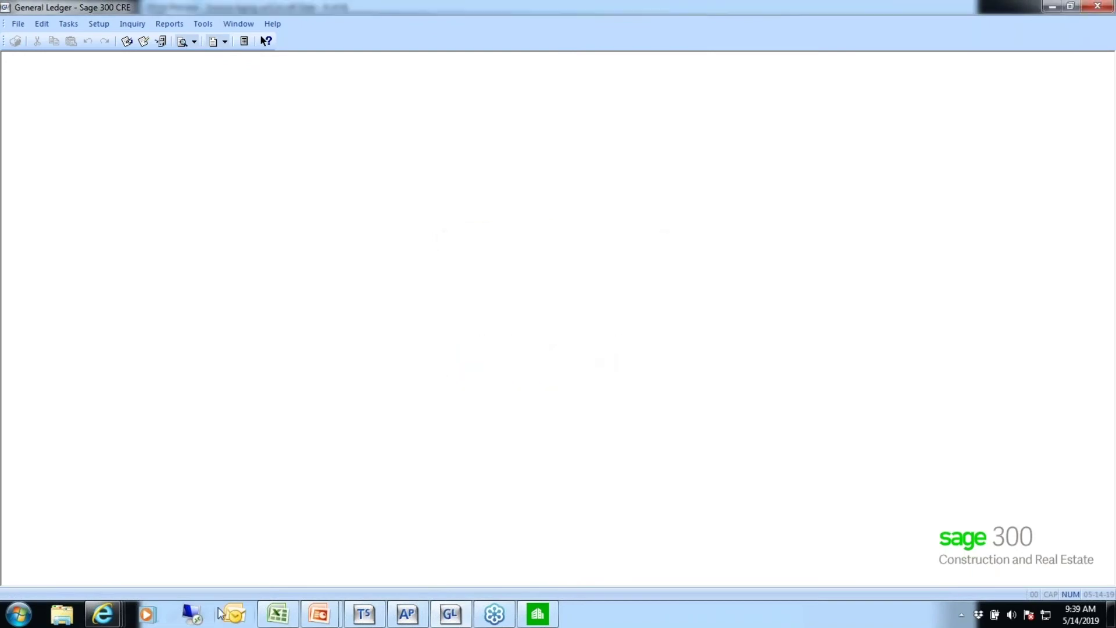
- Return from the aging preview to the report settings and begin a new filter condition
{"action": "mouse_move", "coordinate": [407, 614]}
{"action": "left_click", "coordinate": [372, 547]}
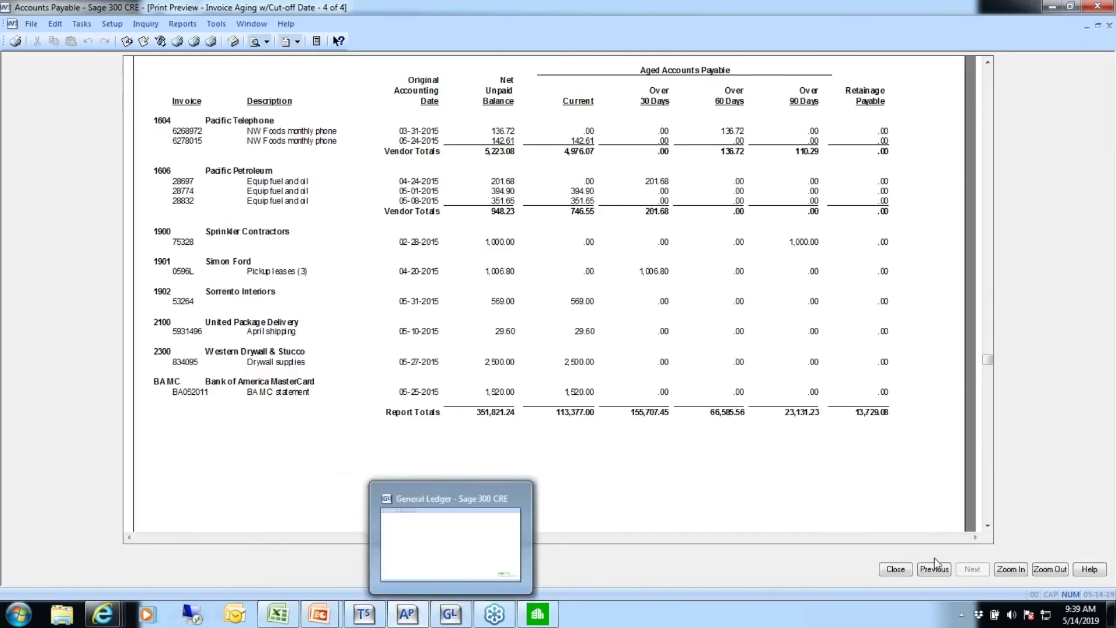
{"action": "left_click", "coordinate": [894, 569]}
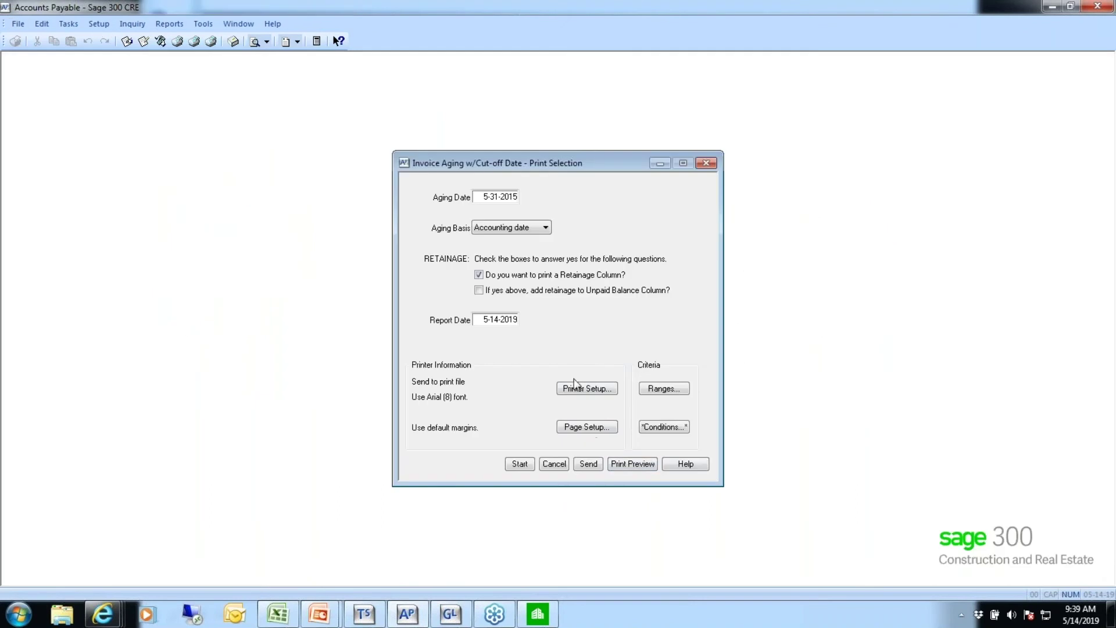
{"action": "left_click", "coordinate": [666, 427]}
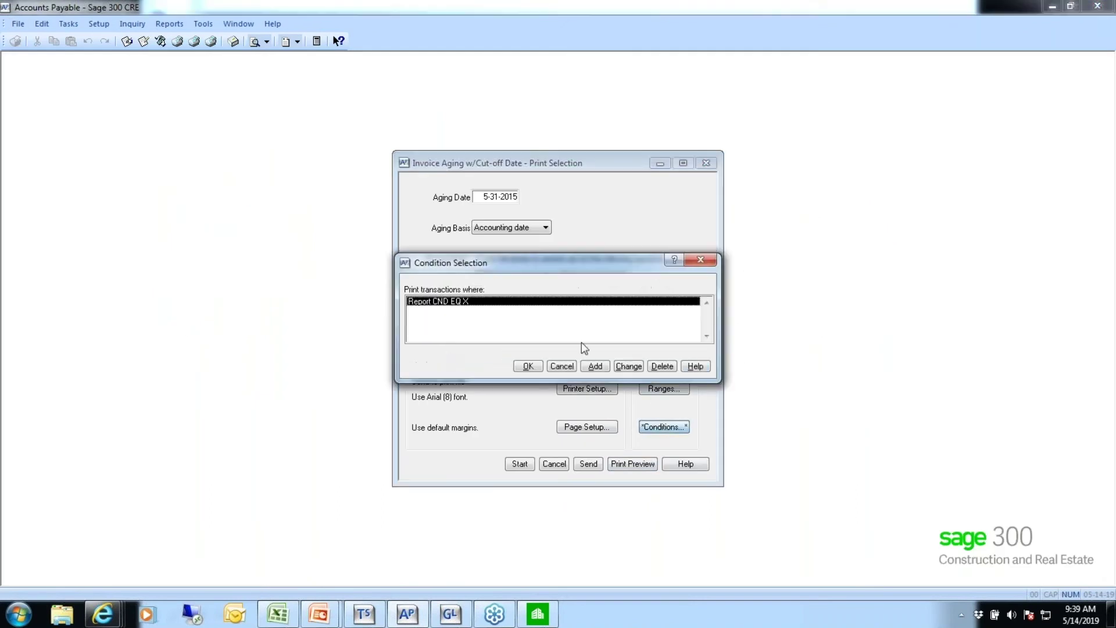
{"action": "left_click", "coordinate": [598, 365]}
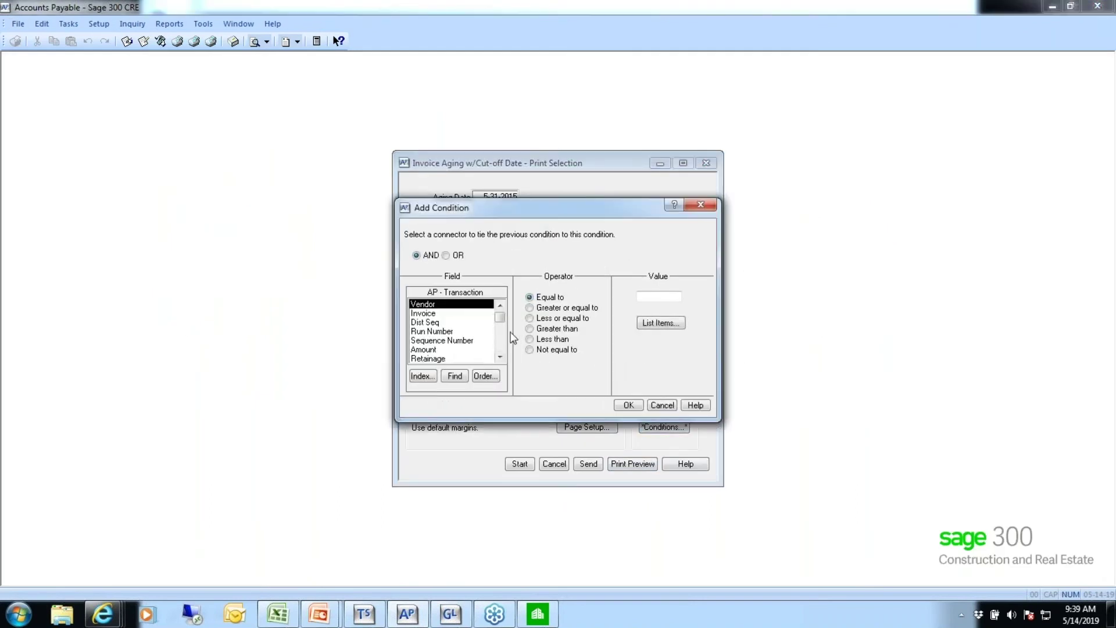
{"action": "scroll", "coordinate": [499, 340], "scroll_direction": "down", "scroll_amount": 8}
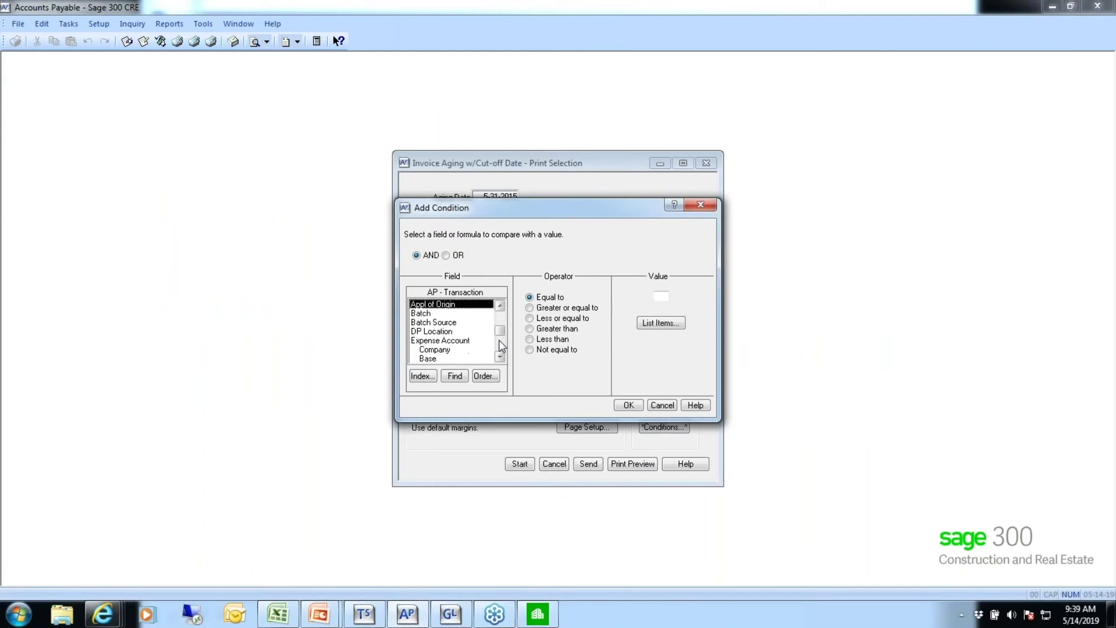
{"action": "scroll", "coordinate": [499, 340], "scroll_direction": "down", "scroll_amount": 2}
- Add an Accounts Payable Account Company equals 21 condition and preview the filtered aging report
{"action": "left_click", "coordinate": [443, 314]}
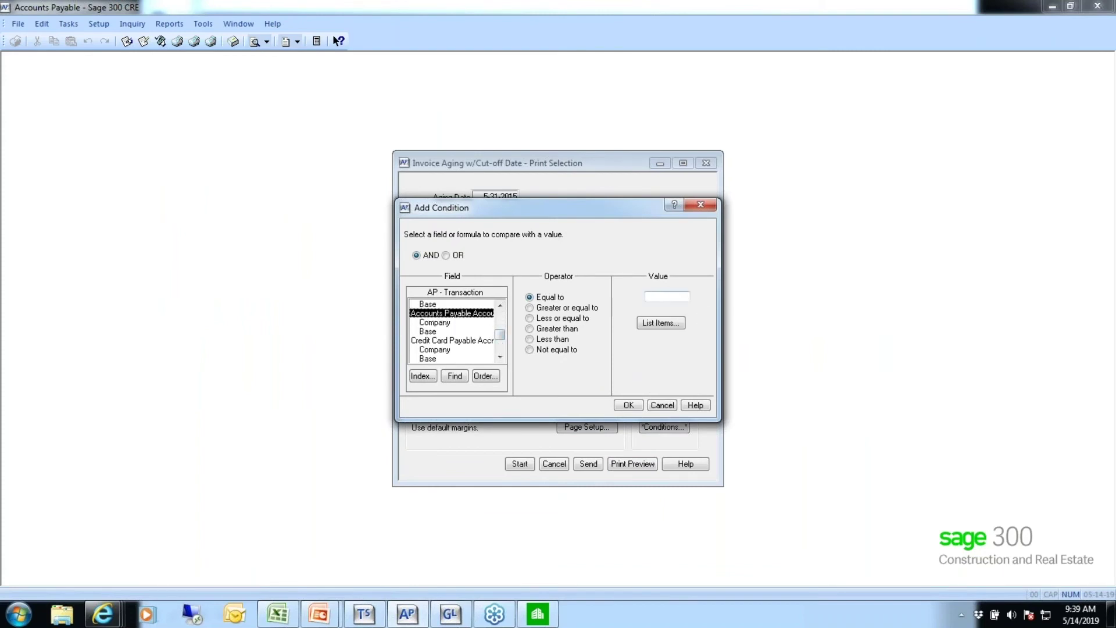
{"action": "left_click", "coordinate": [660, 296]}
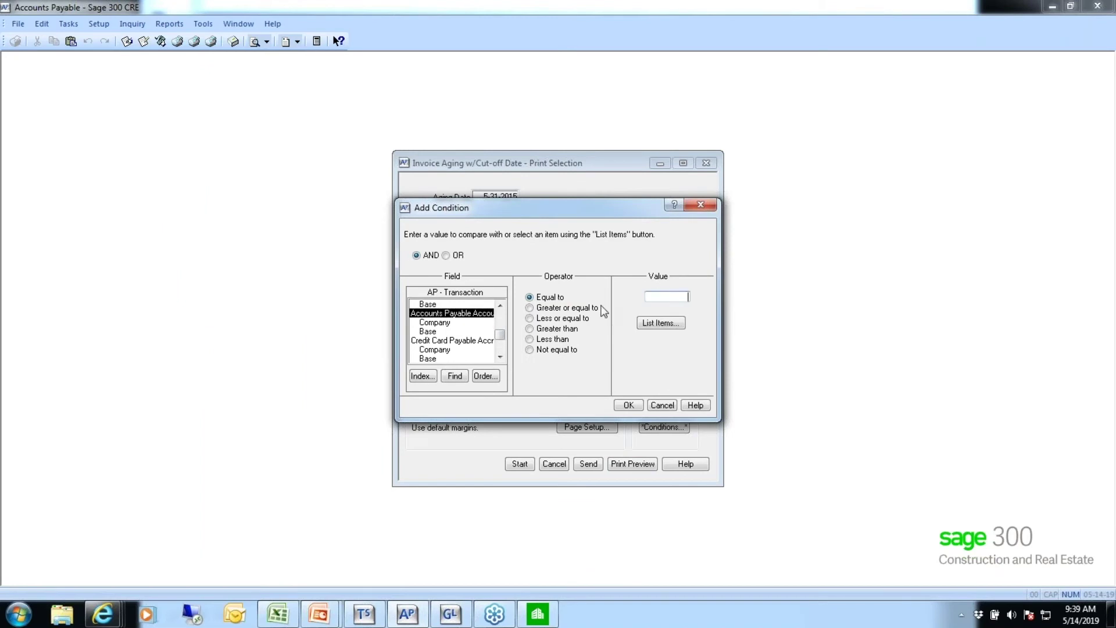
{"action": "left_click", "coordinate": [432, 323]}
{"action": "left_click", "coordinate": [666, 296]}
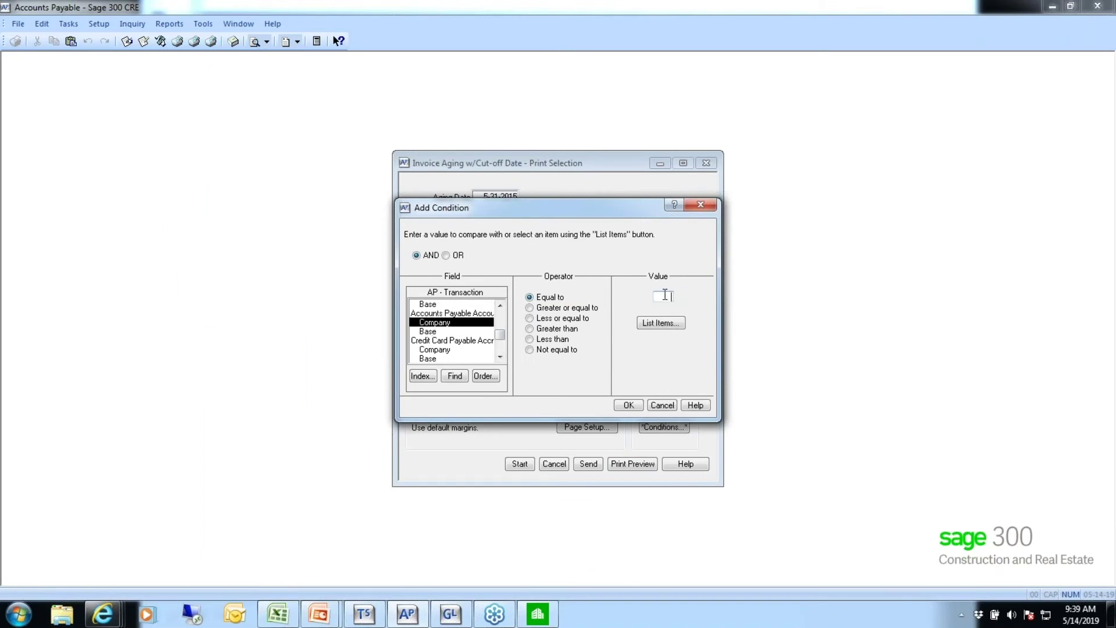
{"action": "type", "text": "21"}
{"action": "left_click", "coordinate": [629, 406]}
{"action": "left_click", "coordinate": [525, 368]}
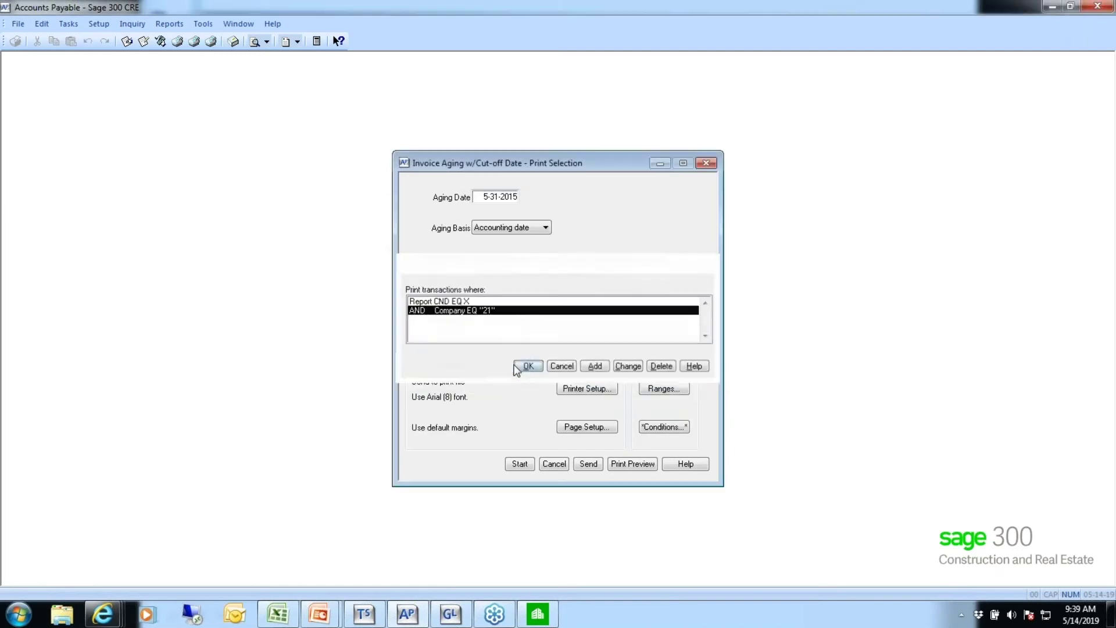
{"action": "left_click", "coordinate": [623, 463]}
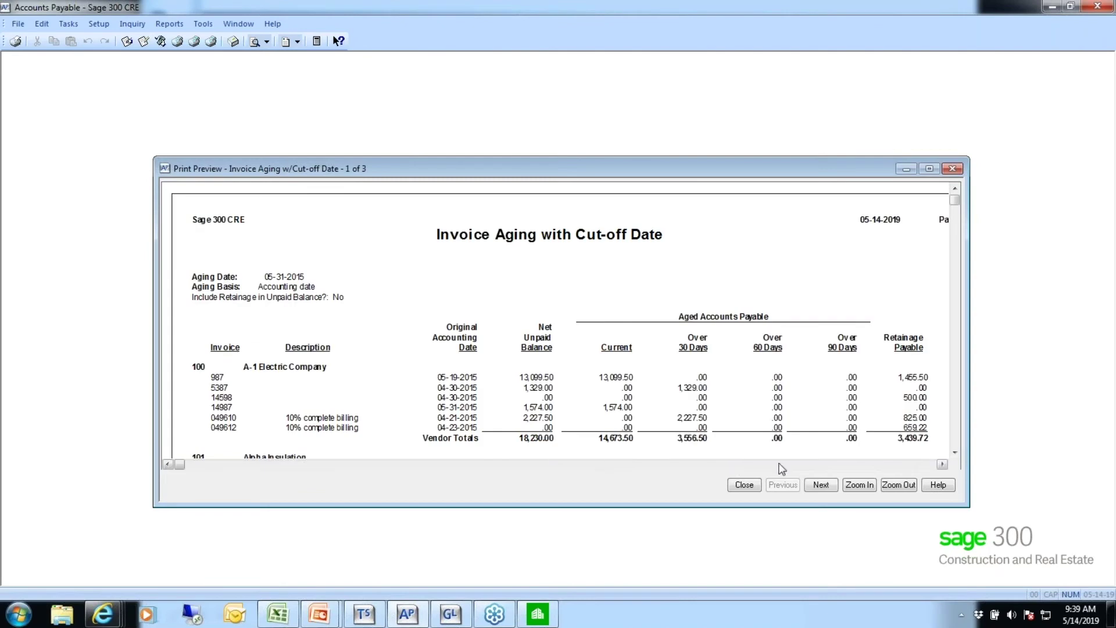
- Page to the final Report Totals of 341,557.91 for company 21, then go to General Ledger
{"action": "left_click", "coordinate": [830, 487]}
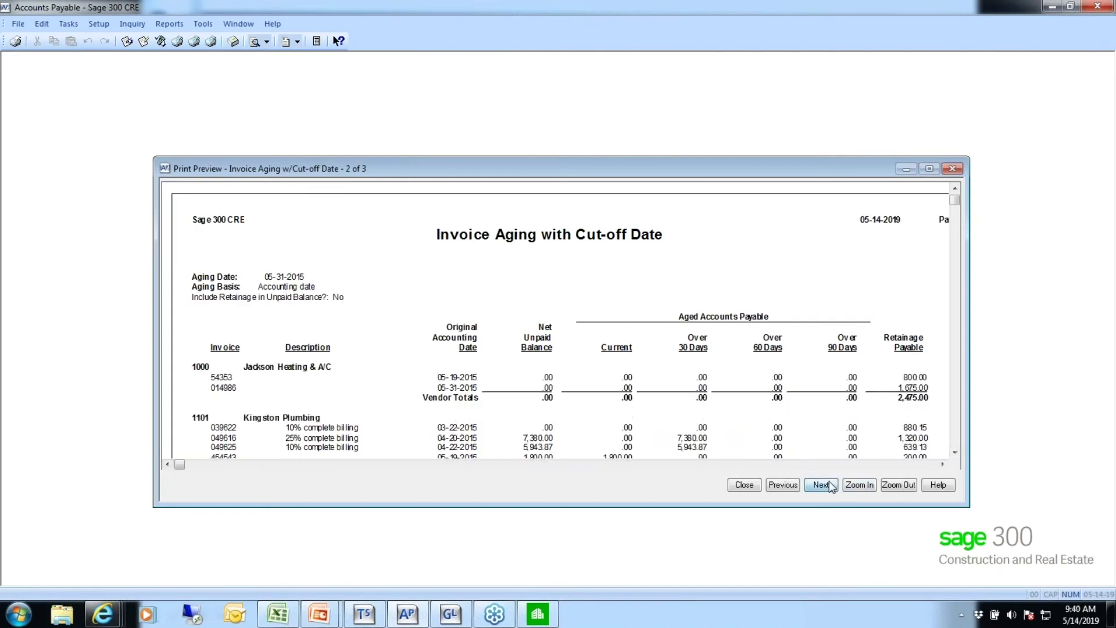
{"action": "left_click", "coordinate": [828, 485]}
{"action": "left_click", "coordinate": [954, 452]}
{"action": "scroll", "coordinate": [954, 452], "scroll_direction": "down", "scroll_amount": 10}
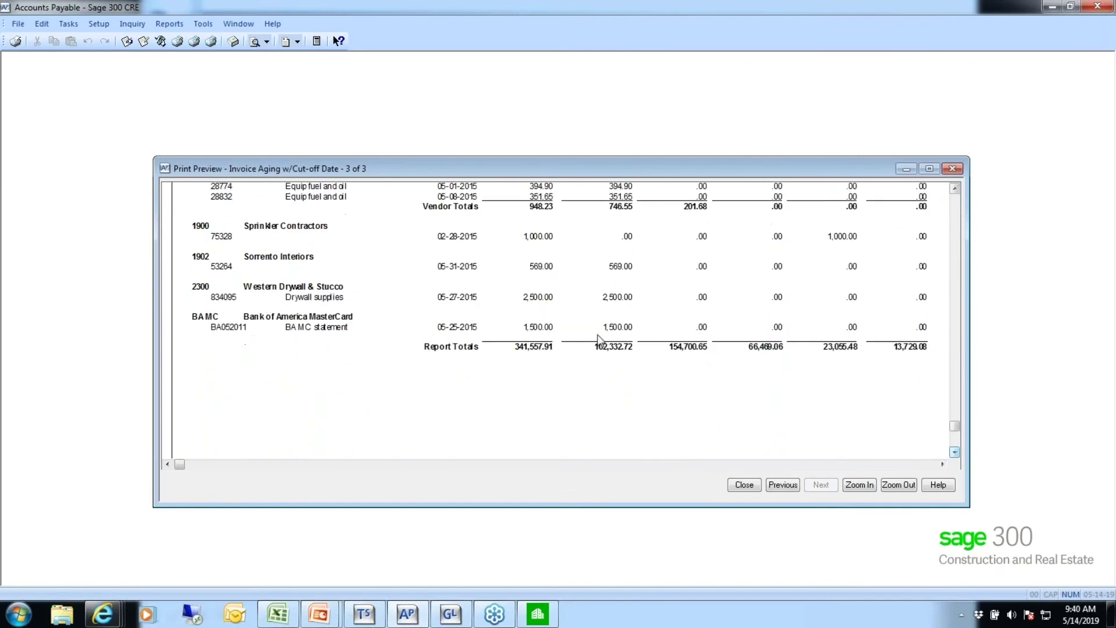
{"action": "left_click", "coordinate": [449, 615]}
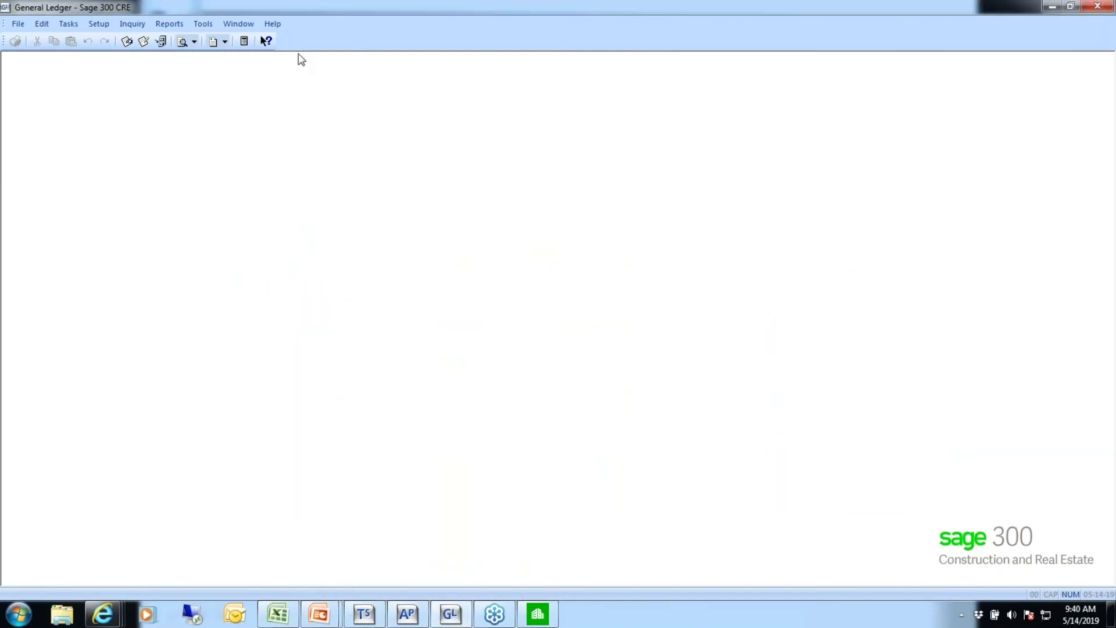
- Preview the BalSAccr balance sheet for the Individual Company Statements prefix group
{"action": "left_click", "coordinate": [169, 25]}
{"action": "left_click", "coordinate": [176, 61]}
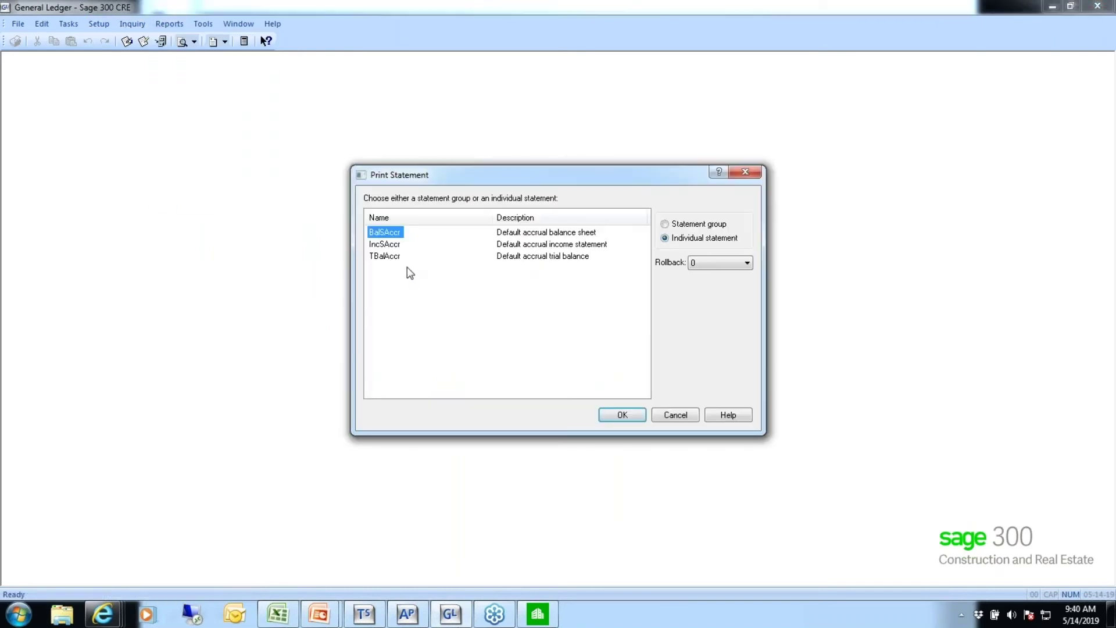
{"action": "left_click", "coordinate": [623, 414]}
{"action": "left_click", "coordinate": [551, 250]}
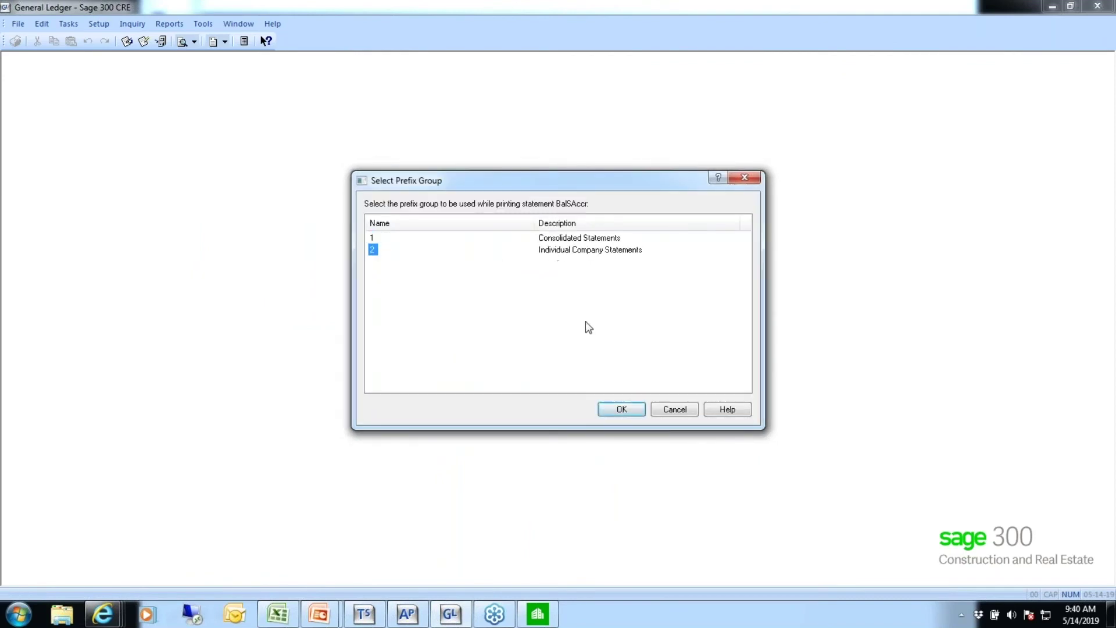
{"action": "left_click", "coordinate": [618, 410]}
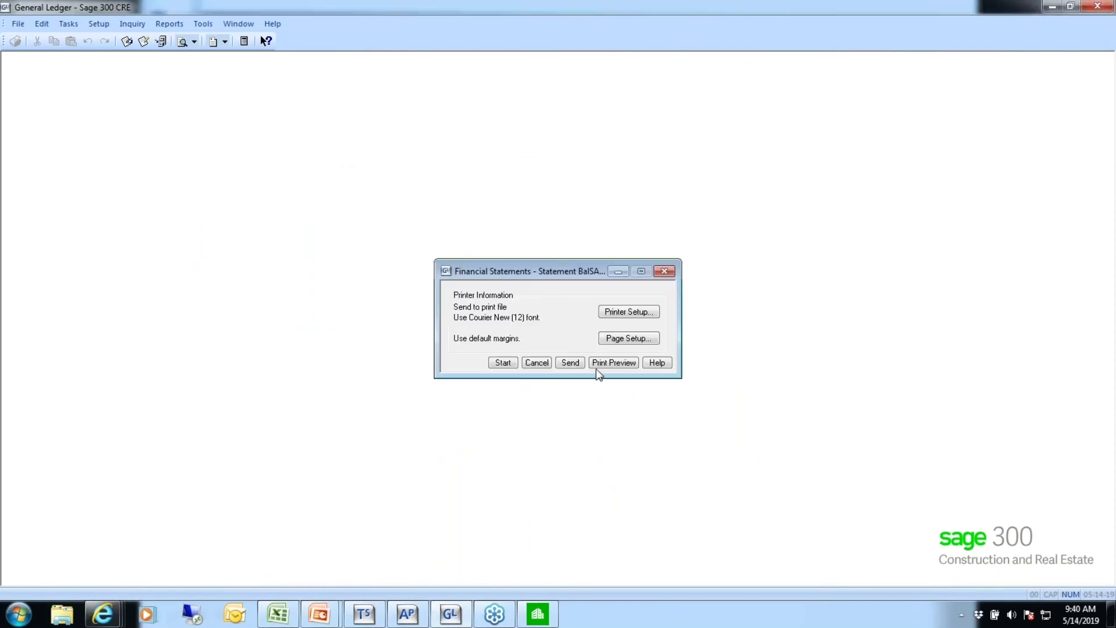
{"action": "left_click", "coordinate": [613, 363]}
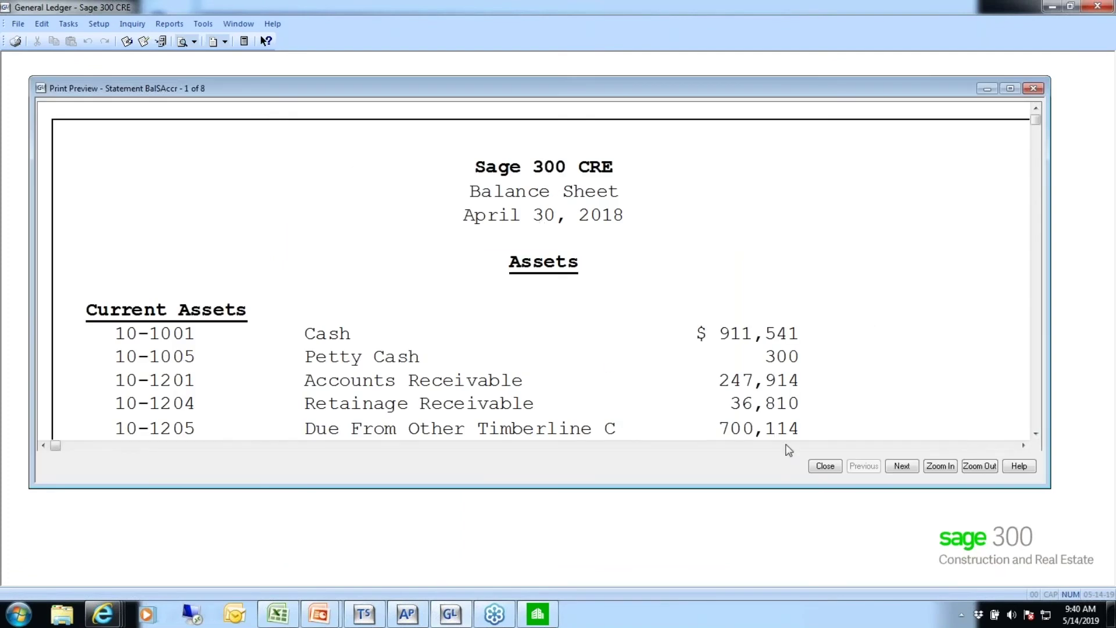
- Page to the May 31, 2015 liabilities, showing Accounts Payable 21-2001 at $53,977
{"action": "left_click", "coordinate": [902, 466]}
{"action": "left_click", "coordinate": [902, 466]}
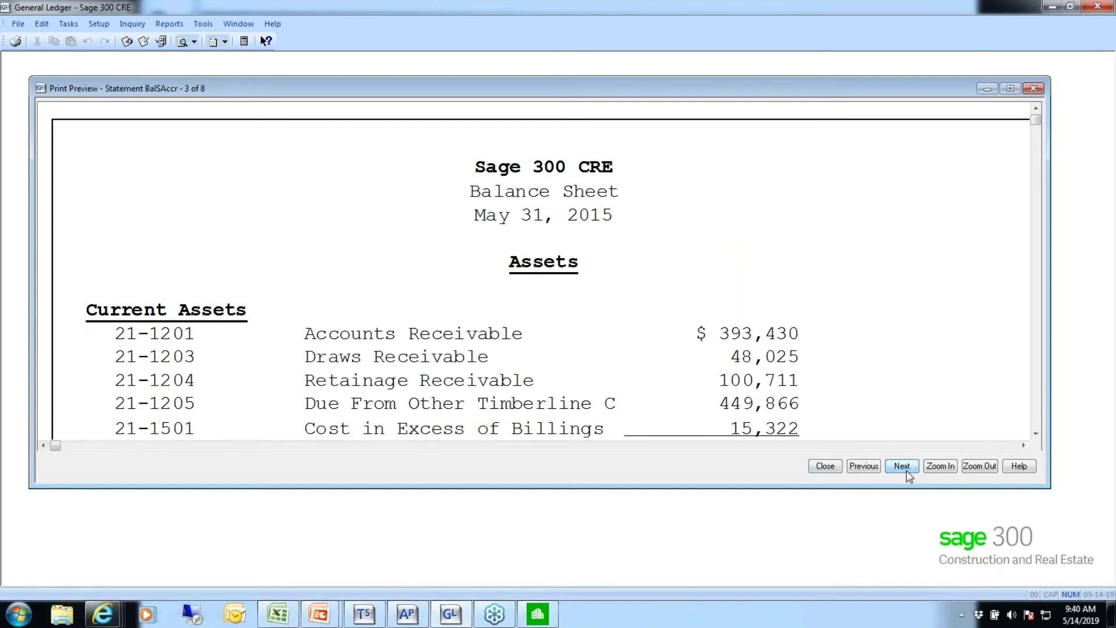
{"action": "left_click", "coordinate": [902, 466]}
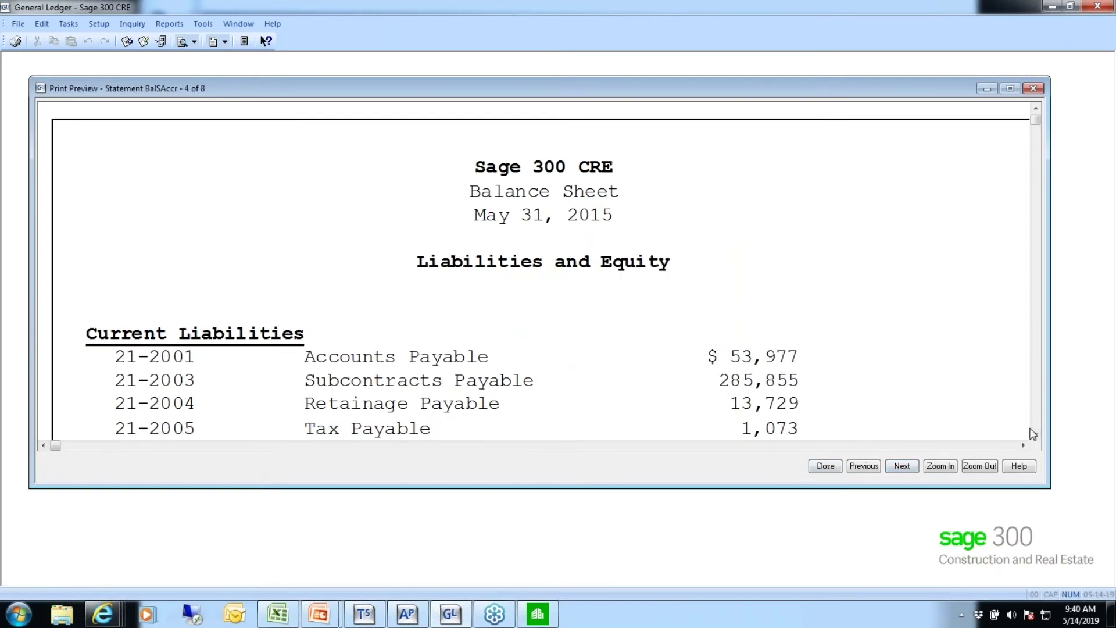
{"action": "left_click", "coordinate": [1035, 434]}
{"action": "left_click", "coordinate": [1036, 433]}
{"action": "left_click", "coordinate": [1036, 434]}
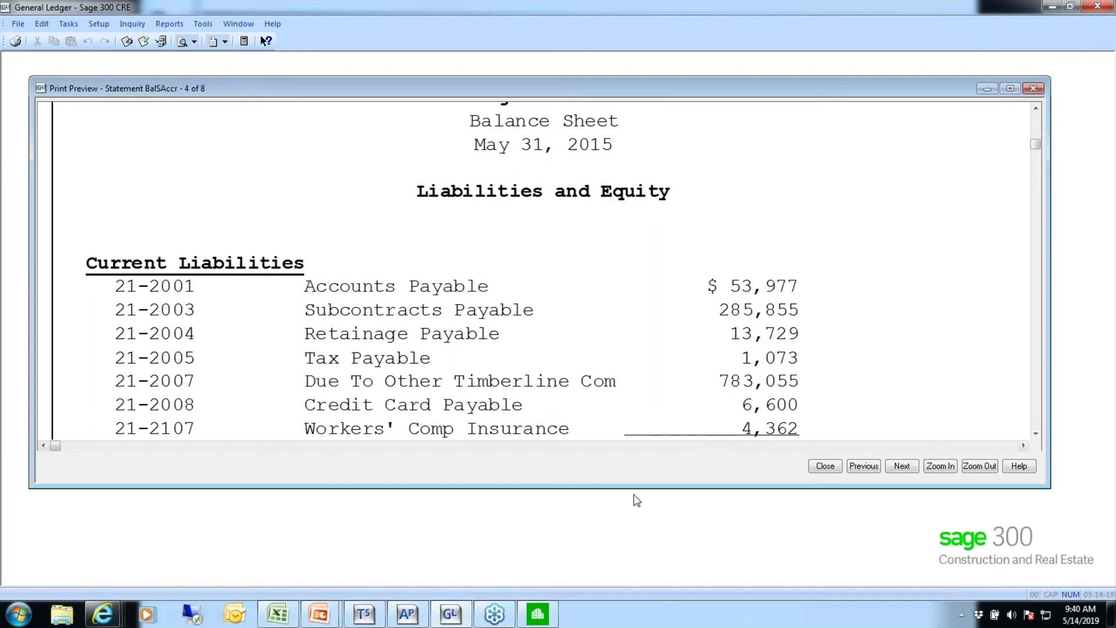
- Switch to the Accounts Payable aging report to compare its Report Totals with the balance sheet
{"action": "left_click", "coordinate": [406, 615]}
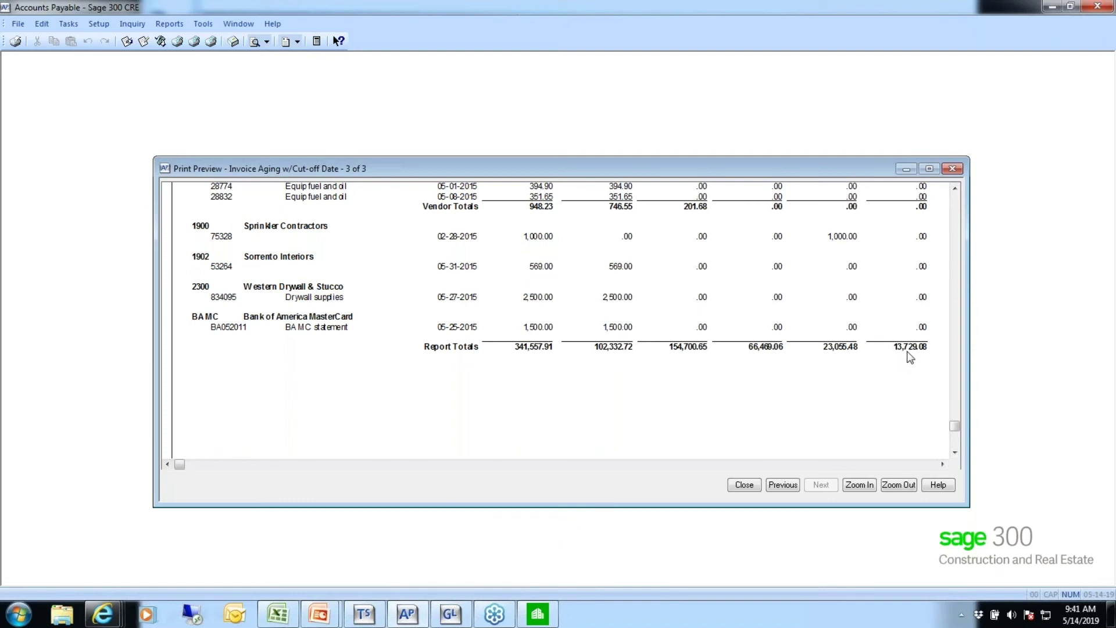
{"action": "mouse_move", "coordinate": [410, 616]}
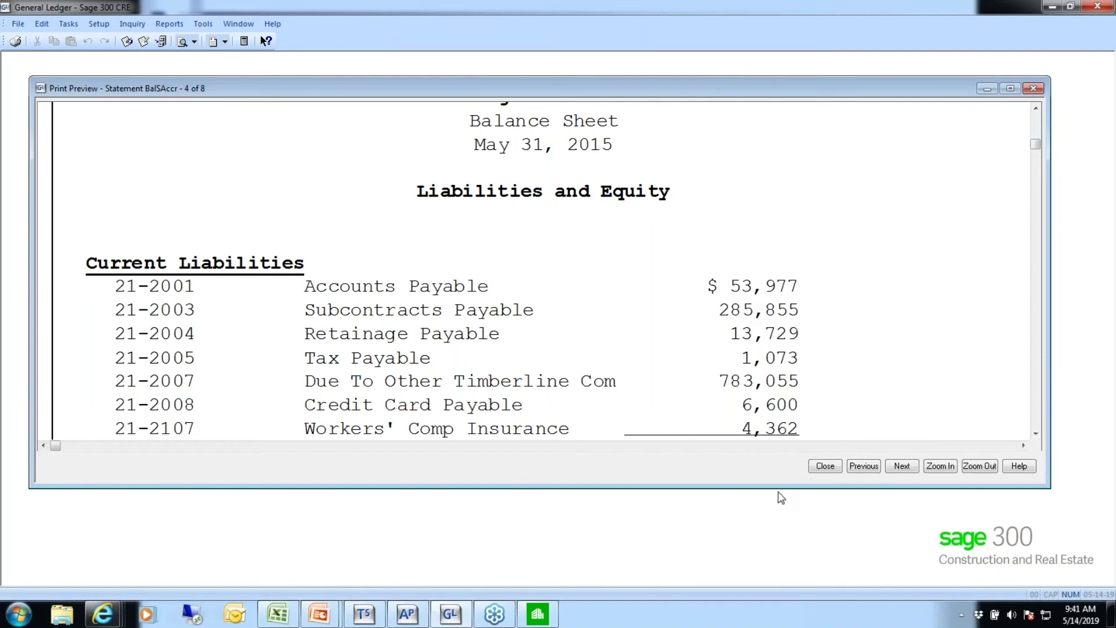
- Close the balance sheet and open Entries by Account on the new GL transaction file
{"action": "left_click", "coordinate": [827, 467]}
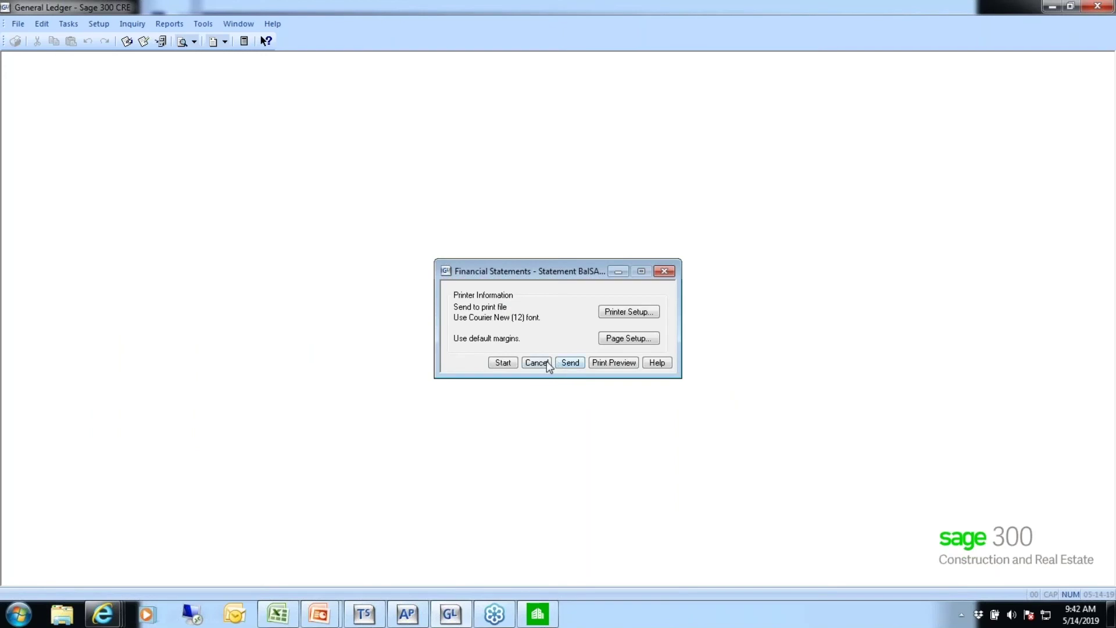
{"action": "left_click", "coordinate": [546, 362]}
{"action": "left_click", "coordinate": [161, 20]}
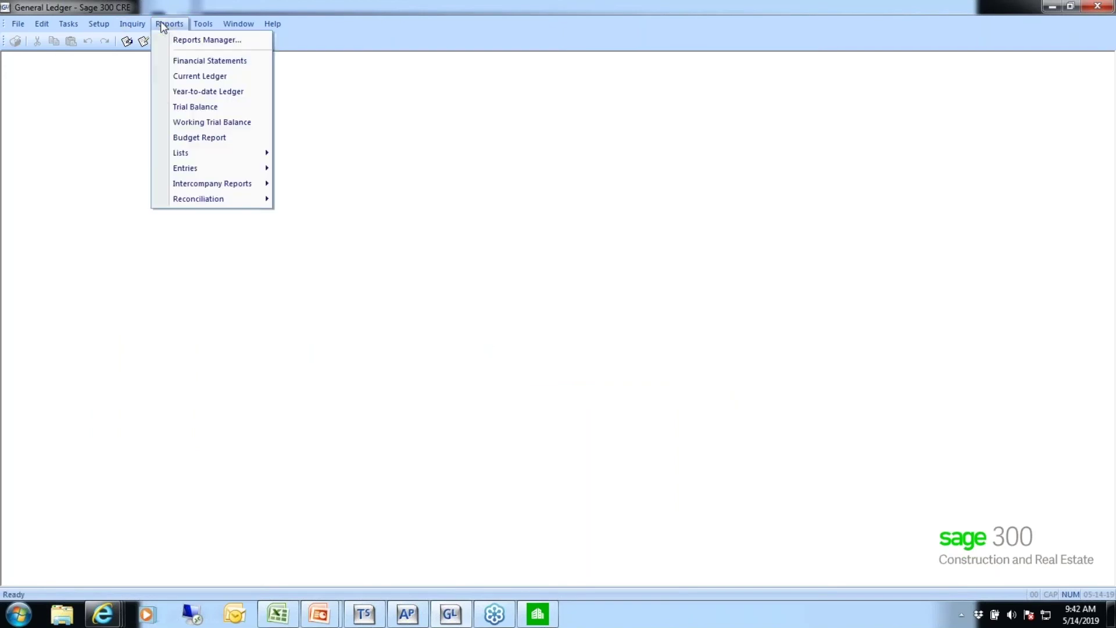
{"action": "mouse_move", "coordinate": [199, 174]}
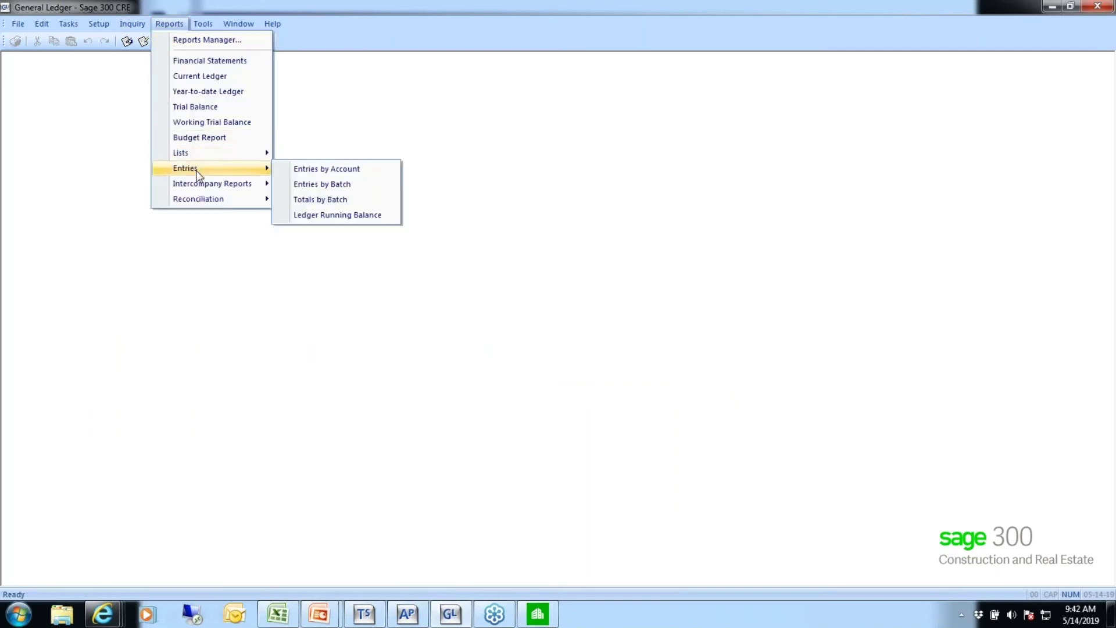
{"action": "left_click", "coordinate": [325, 169]}
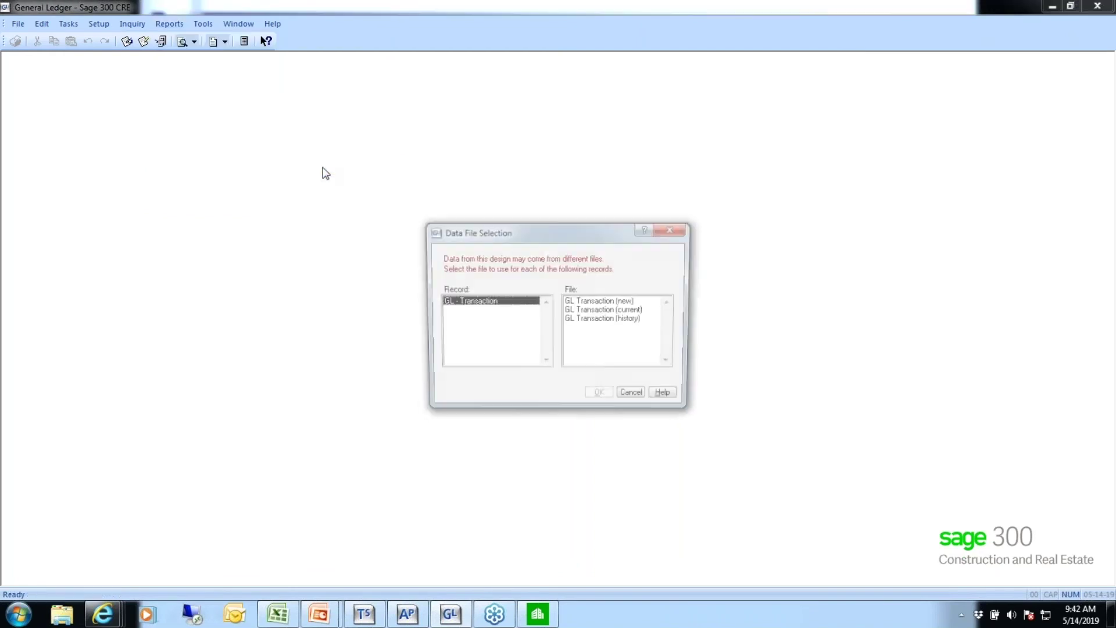
{"action": "left_click", "coordinate": [614, 302]}
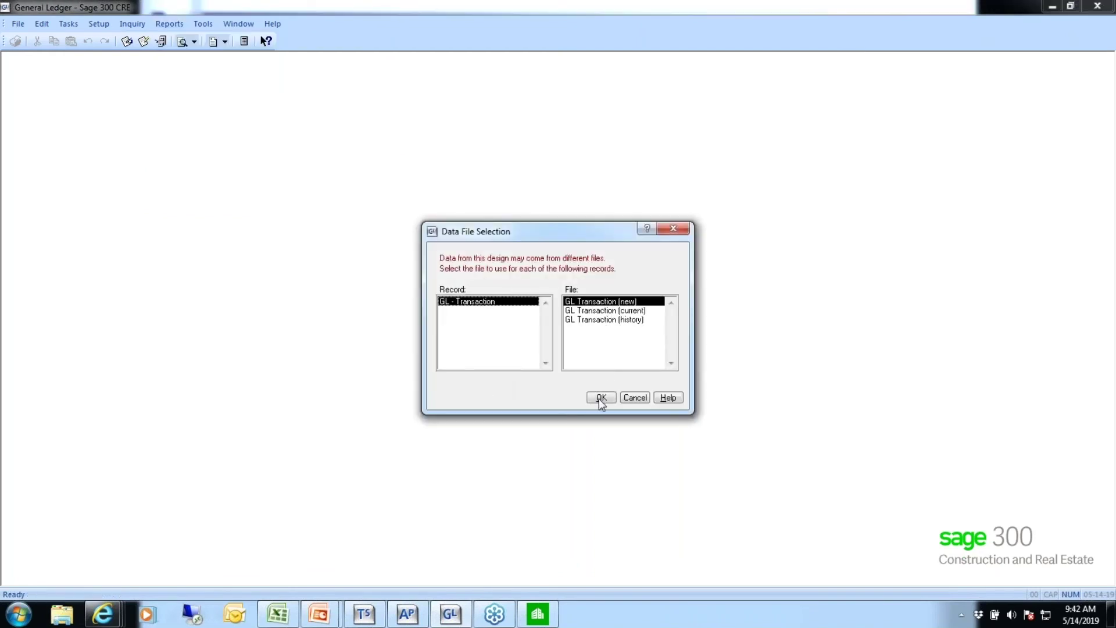
{"action": "left_click", "coordinate": [602, 399]}
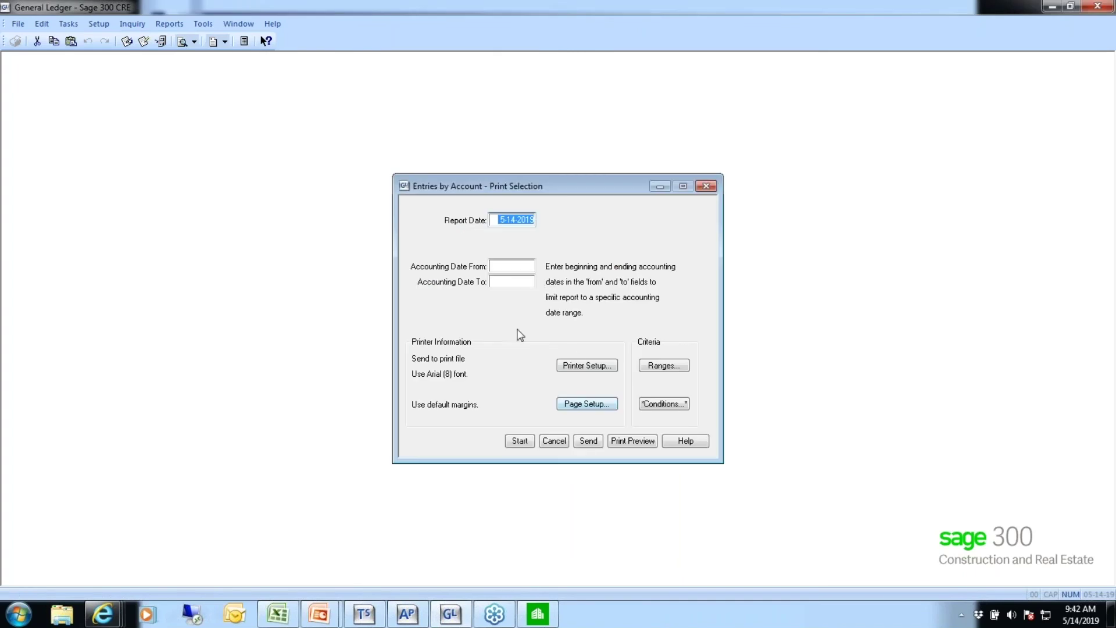
- Preview the Entries by Account report to its 16,077.74 total and close it
{"action": "left_click", "coordinate": [632, 442]}
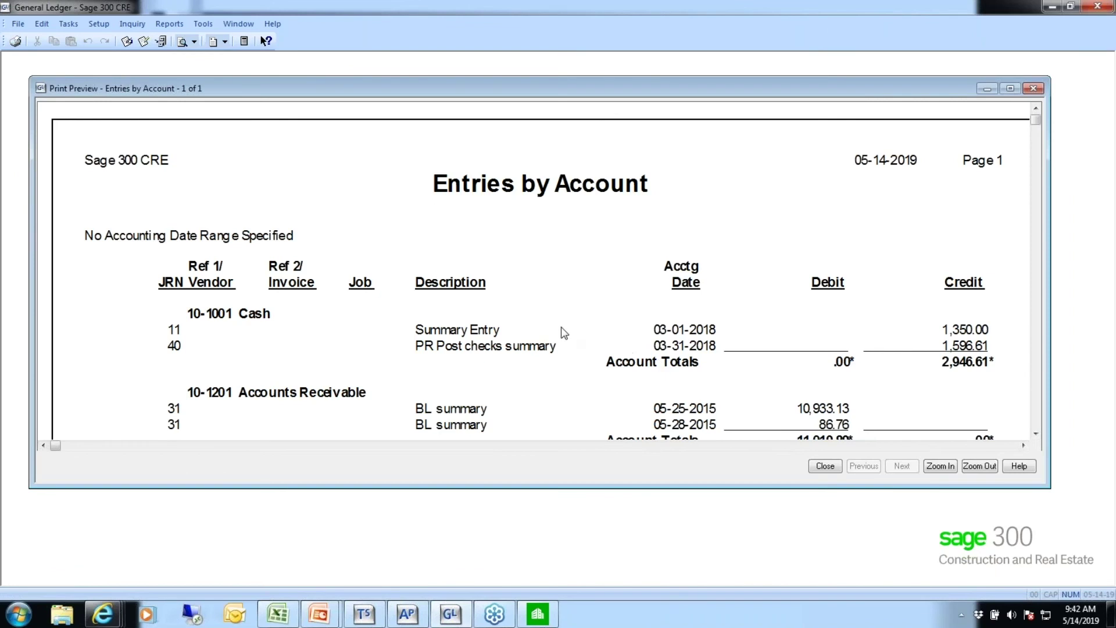
{"action": "left_click", "coordinate": [1035, 434]}
{"action": "left_click", "coordinate": [1035, 433]}
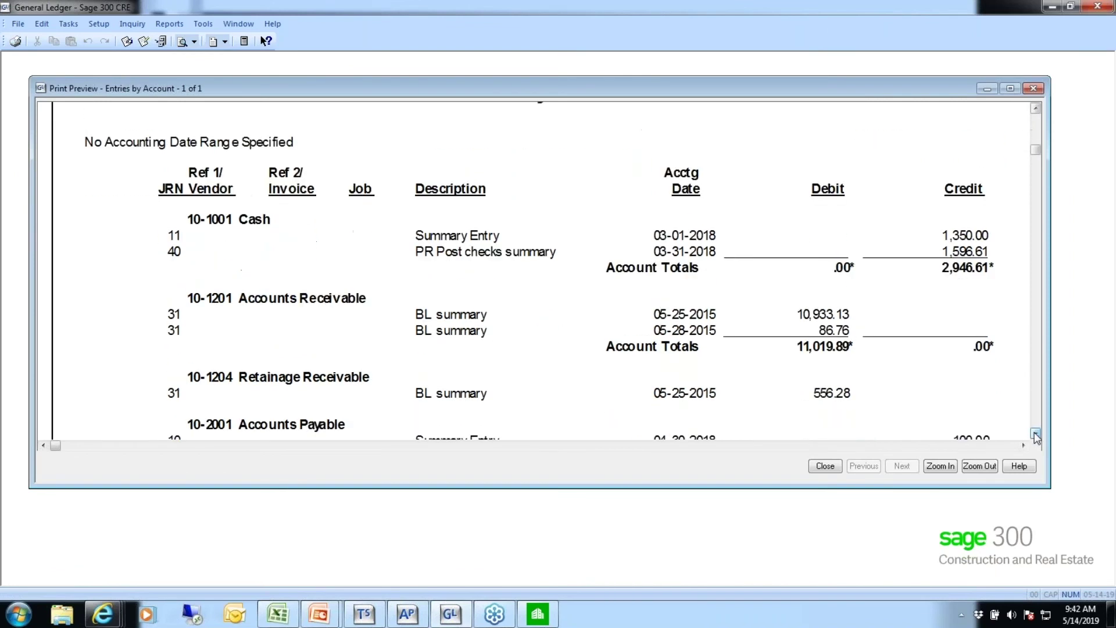
{"action": "left_click", "coordinate": [1035, 434]}
{"action": "left_click", "coordinate": [1036, 434]}
{"action": "left_click", "coordinate": [1036, 433]}
{"action": "left_click", "coordinate": [1035, 434]}
{"action": "left_click", "coordinate": [1036, 434]}
{"action": "left_click", "coordinate": [1035, 434]}
{"action": "left_click", "coordinate": [1036, 434]}
{"action": "left_click", "coordinate": [1035, 434]}
{"action": "left_click", "coordinate": [1035, 434]}
{"action": "left_click", "coordinate": [1036, 434]}
{"action": "left_click", "coordinate": [1036, 434]}
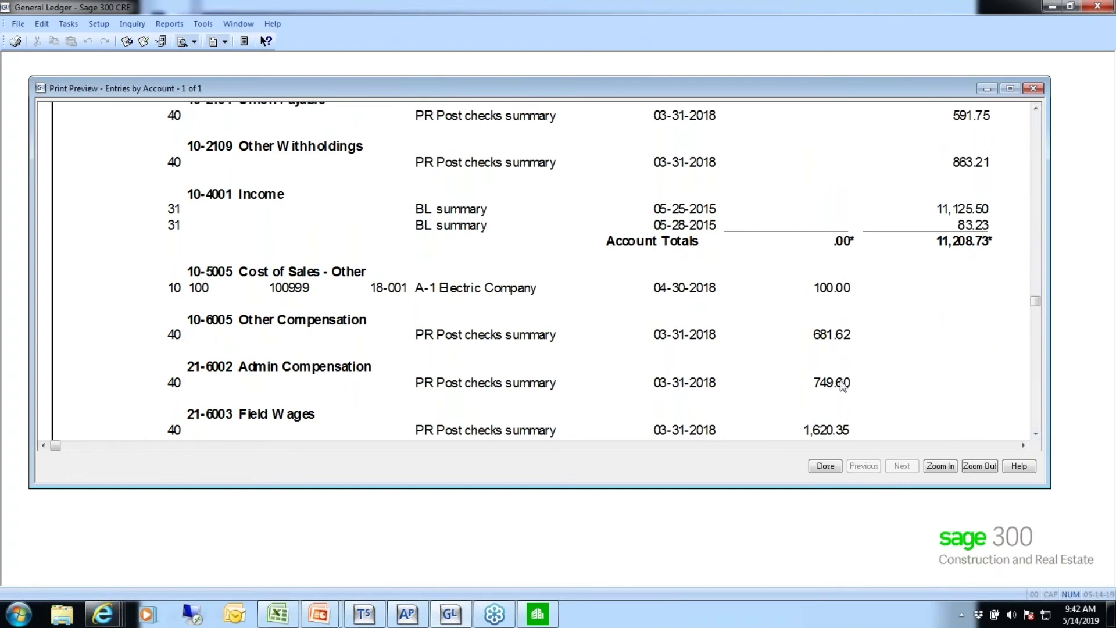
{"action": "left_click", "coordinate": [1036, 434]}
{"action": "left_click", "coordinate": [1036, 433]}
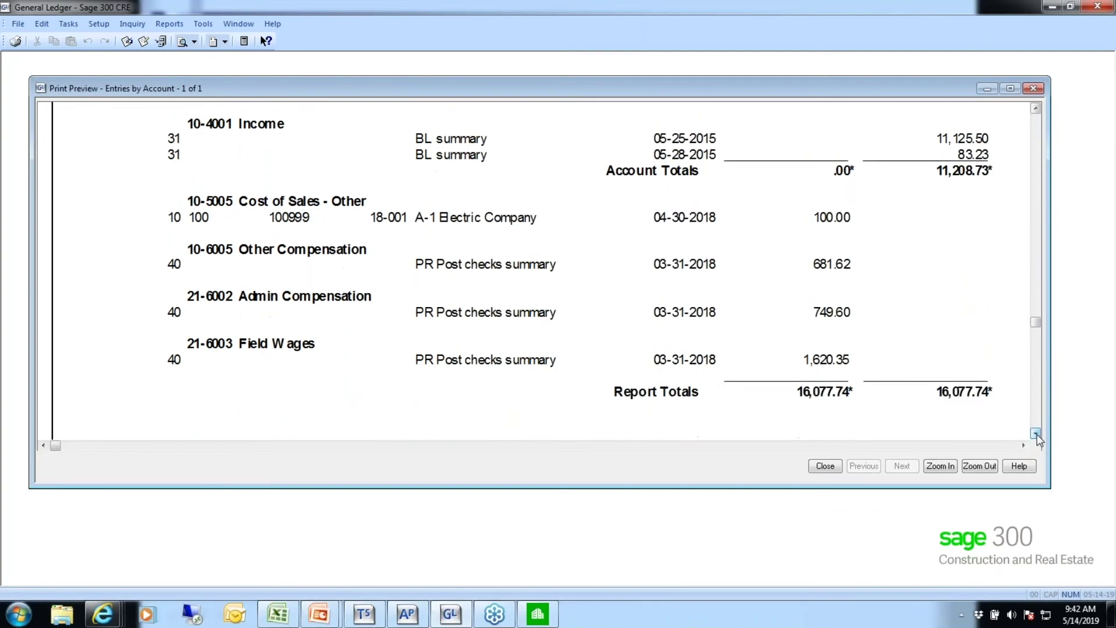
{"action": "left_click", "coordinate": [1036, 434]}
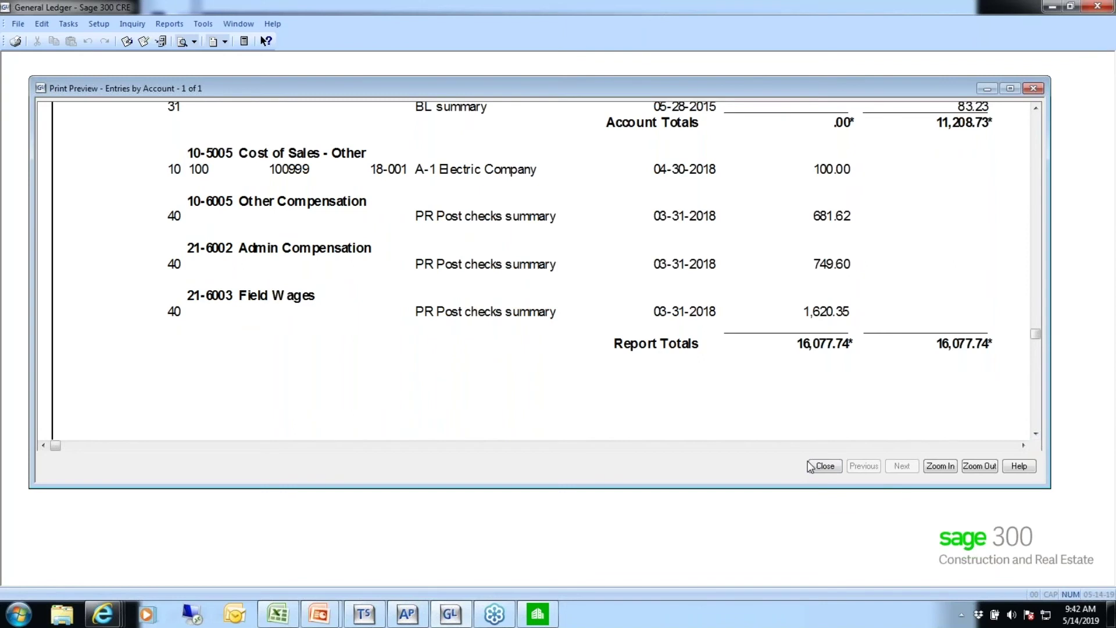
{"action": "left_click", "coordinate": [825, 466]}
- Reopen the Entries by Account report on the current GL transaction file
{"action": "left_click", "coordinate": [559, 444]}
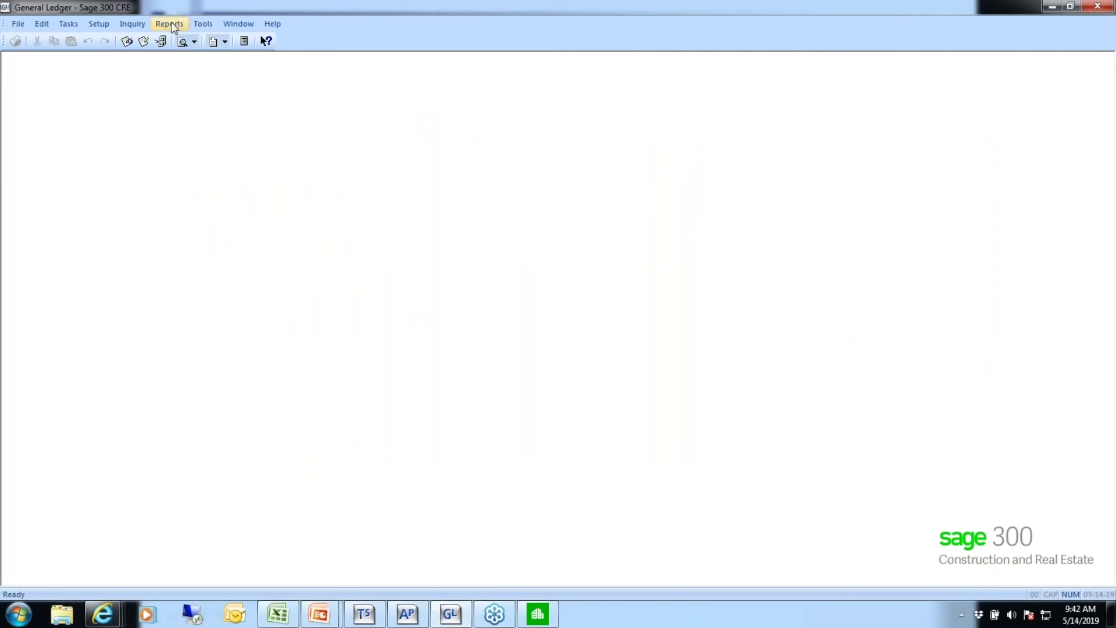
{"action": "left_click", "coordinate": [169, 24]}
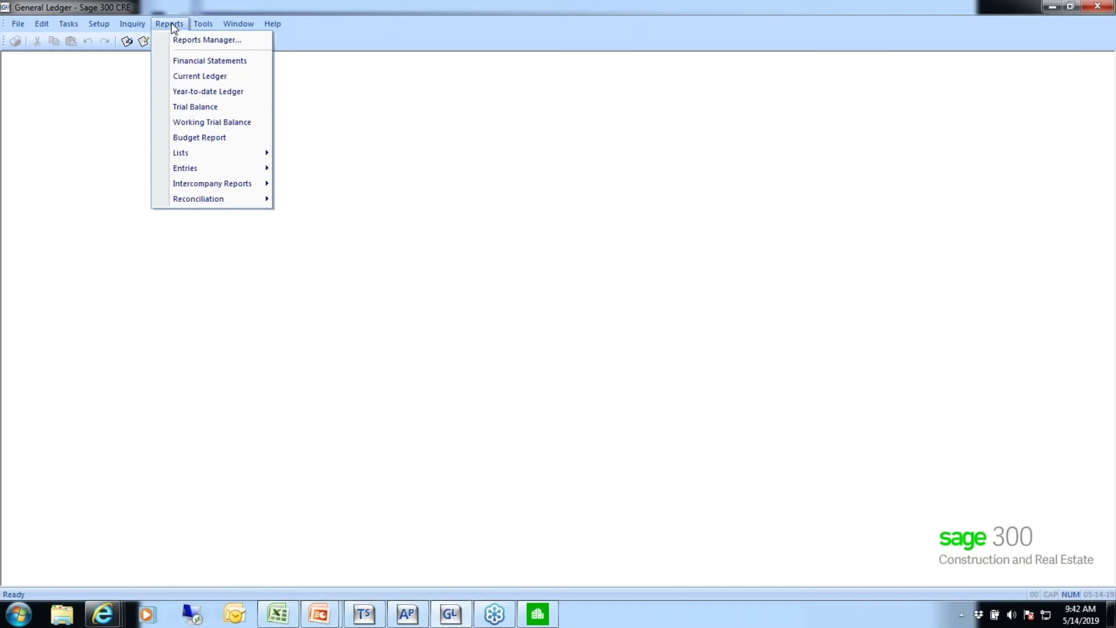
{"action": "mouse_move", "coordinate": [186, 170]}
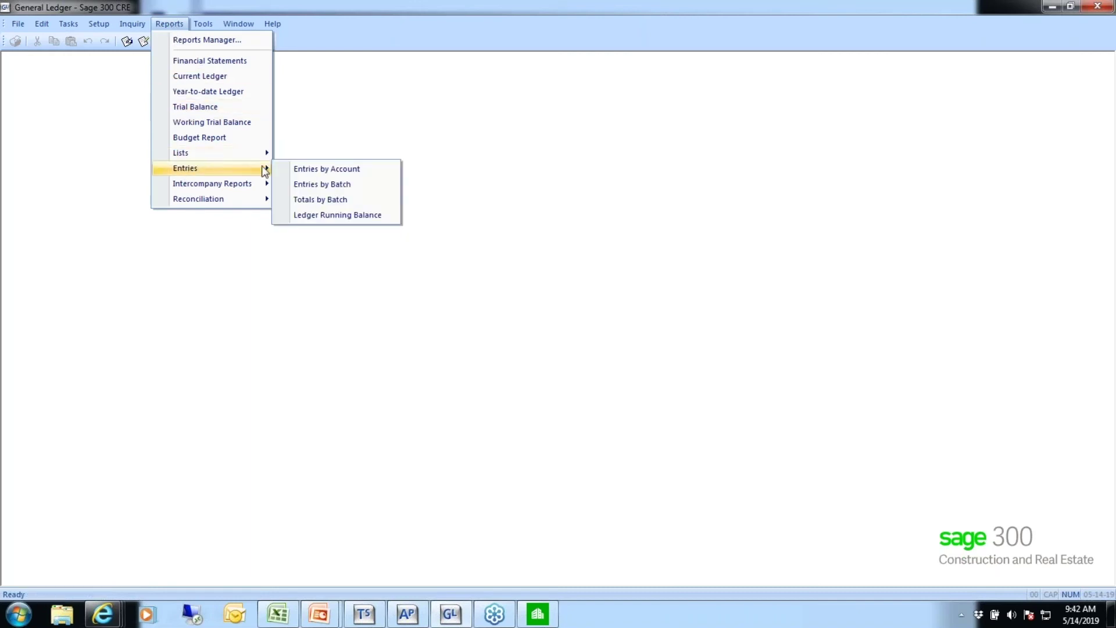
{"action": "left_click", "coordinate": [302, 170]}
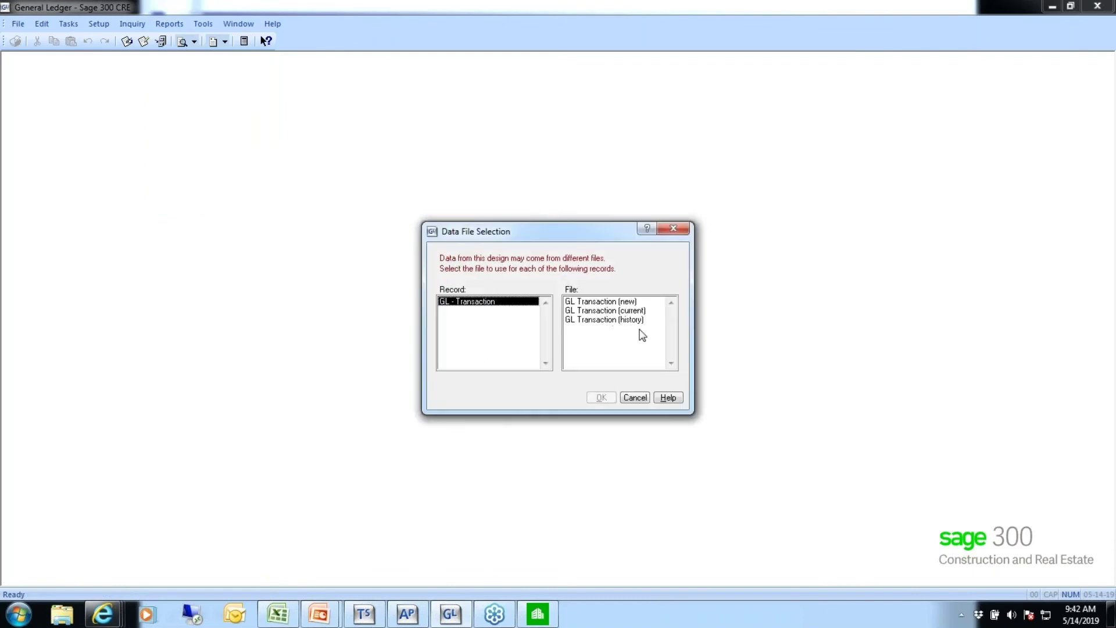
{"action": "left_click", "coordinate": [591, 312]}
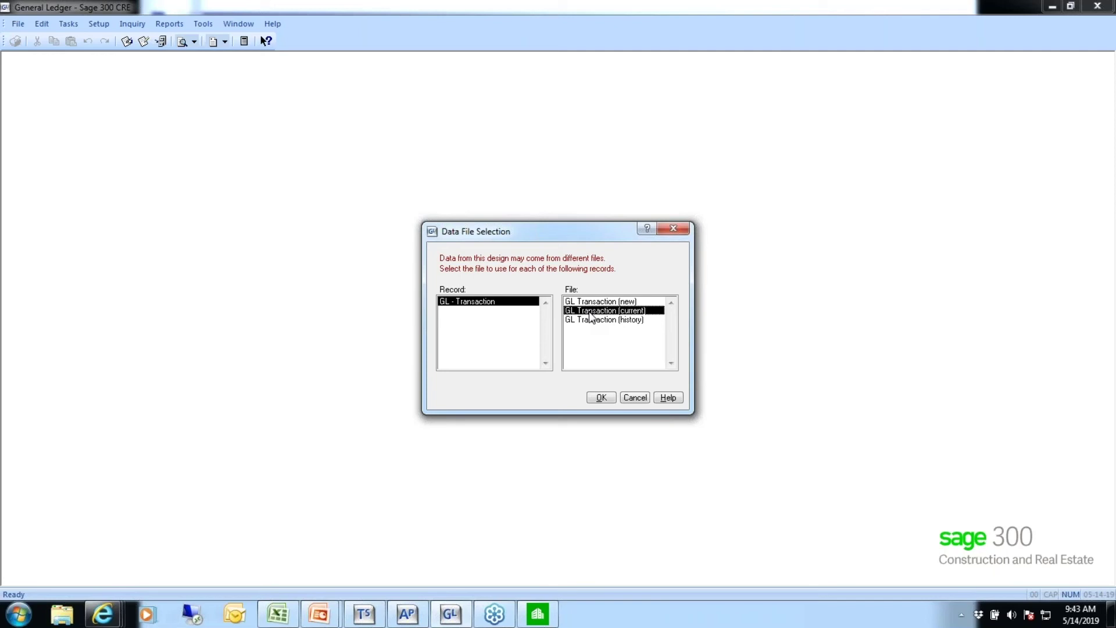
{"action": "left_click", "coordinate": [605, 399]}
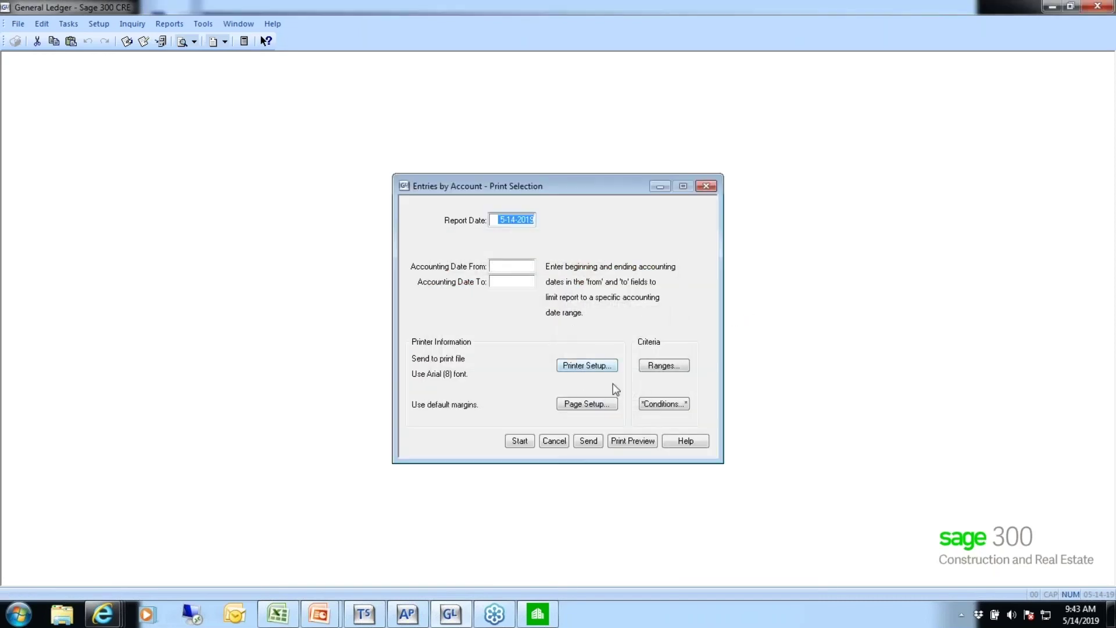
- Add an Application of Origin not equal to AP condition and preview the report
{"action": "left_click", "coordinate": [670, 401]}
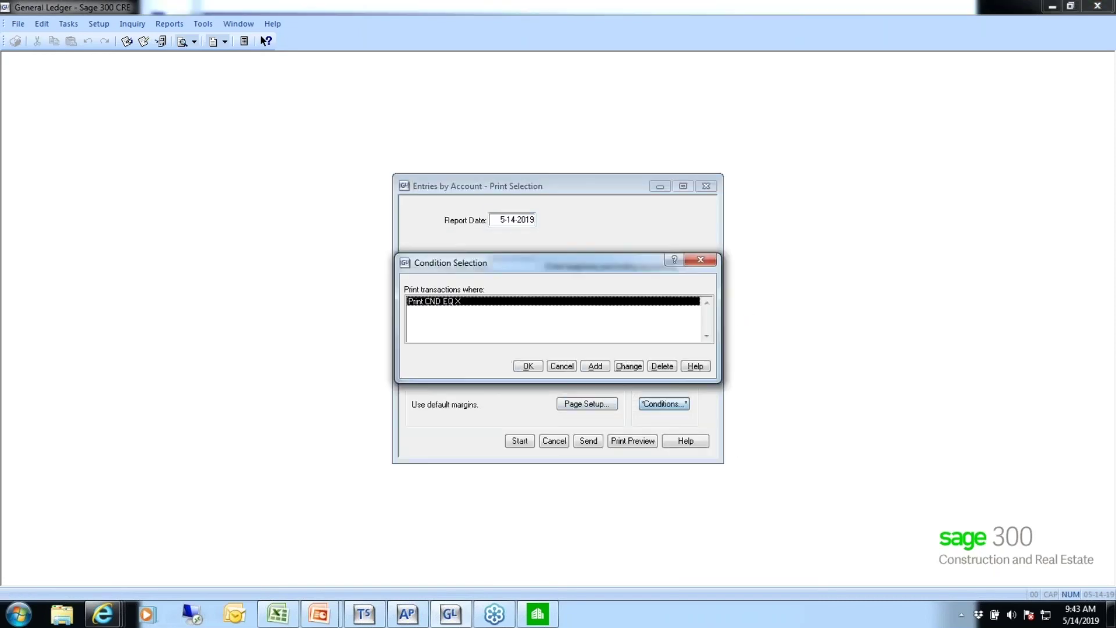
{"action": "left_click", "coordinate": [596, 370]}
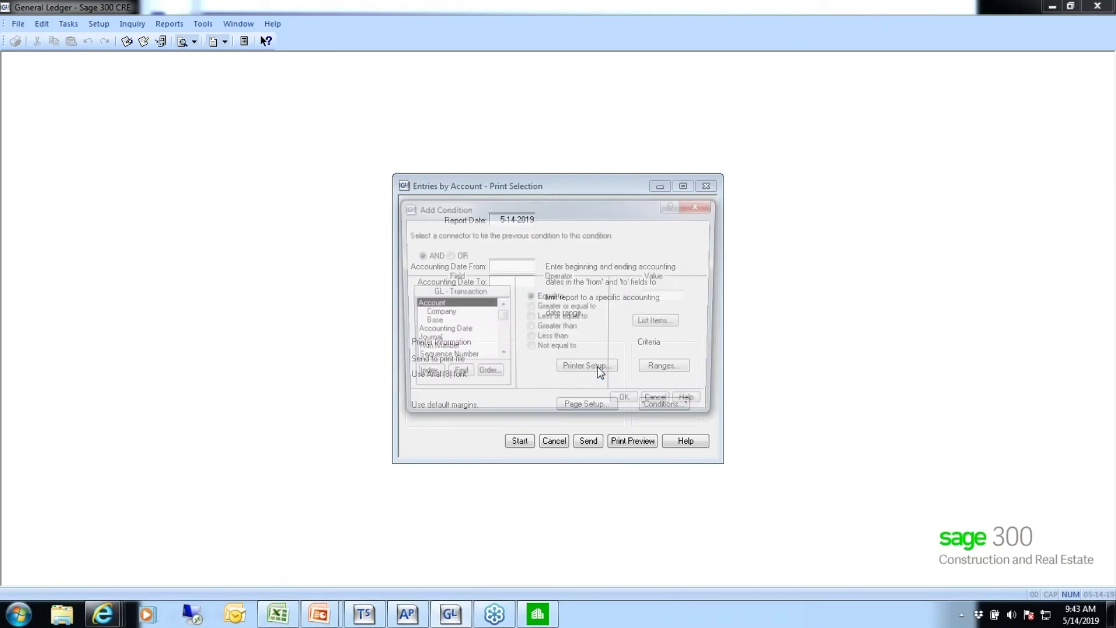
{"action": "left_click", "coordinate": [501, 343]}
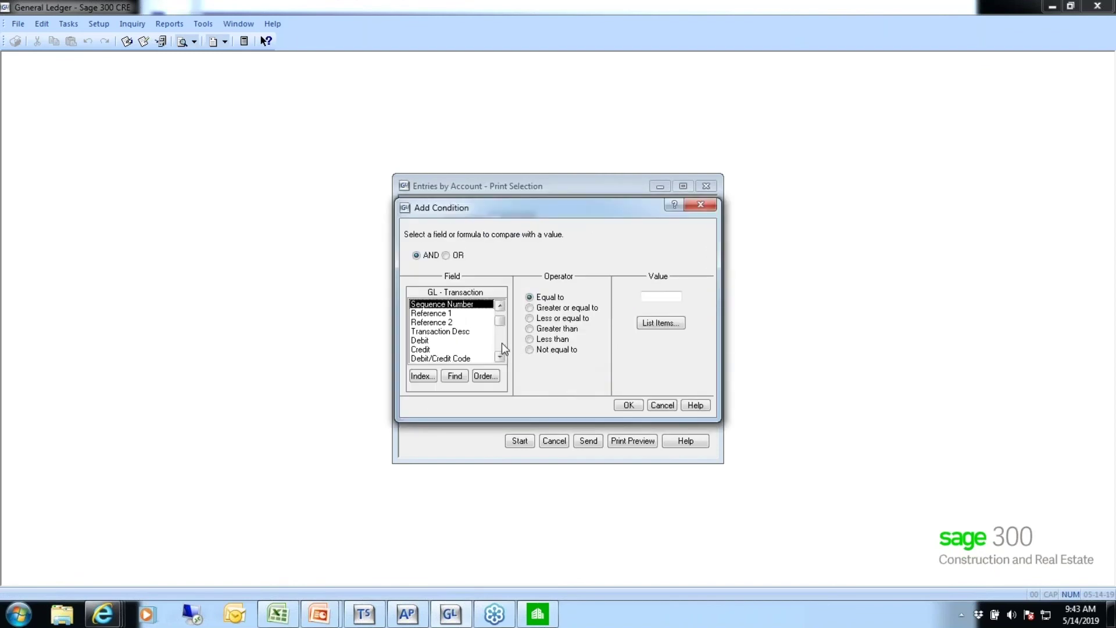
{"action": "left_click", "coordinate": [501, 344]}
{"action": "left_click", "coordinate": [447, 322]}
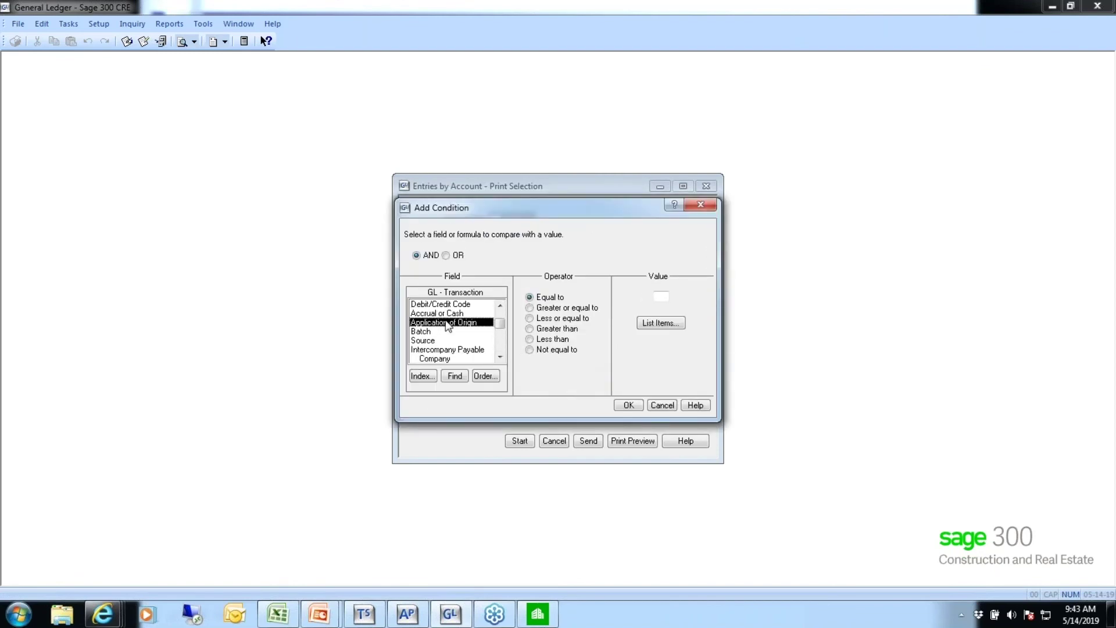
{"action": "left_click", "coordinate": [666, 297]}
{"action": "type", "text": "GL"}
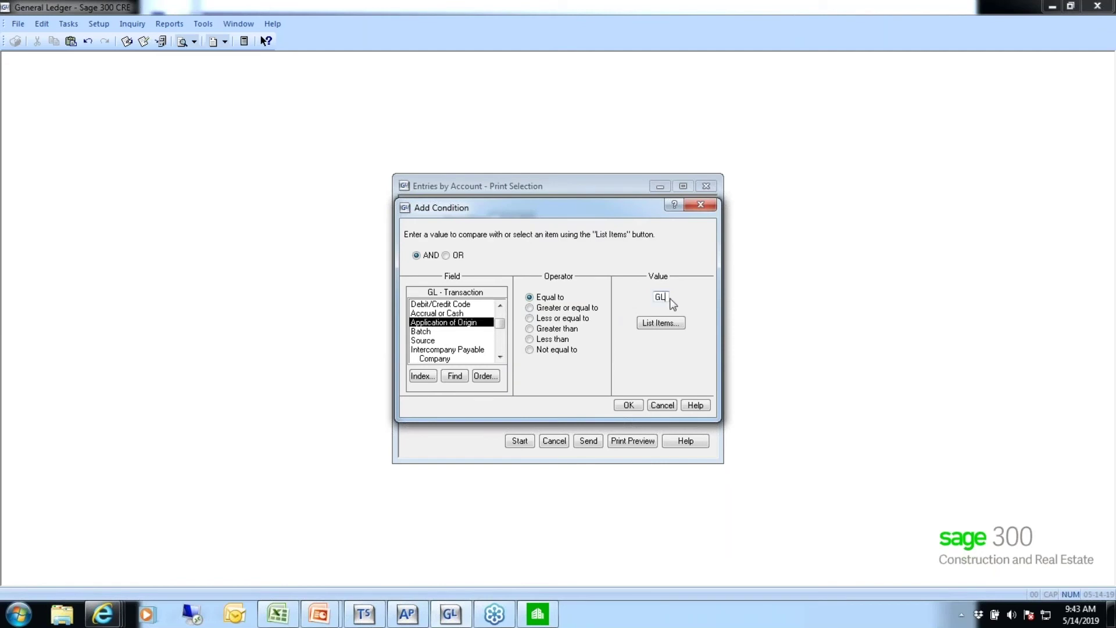
{"action": "left_click", "coordinate": [537, 350]}
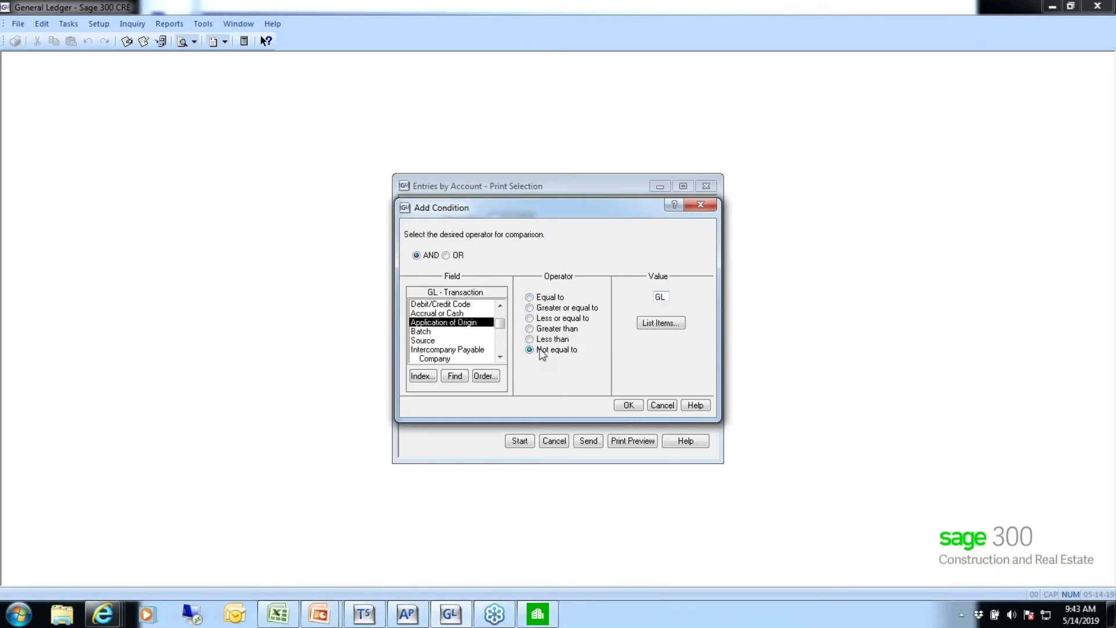
{"action": "double_click", "coordinate": [663, 296]}
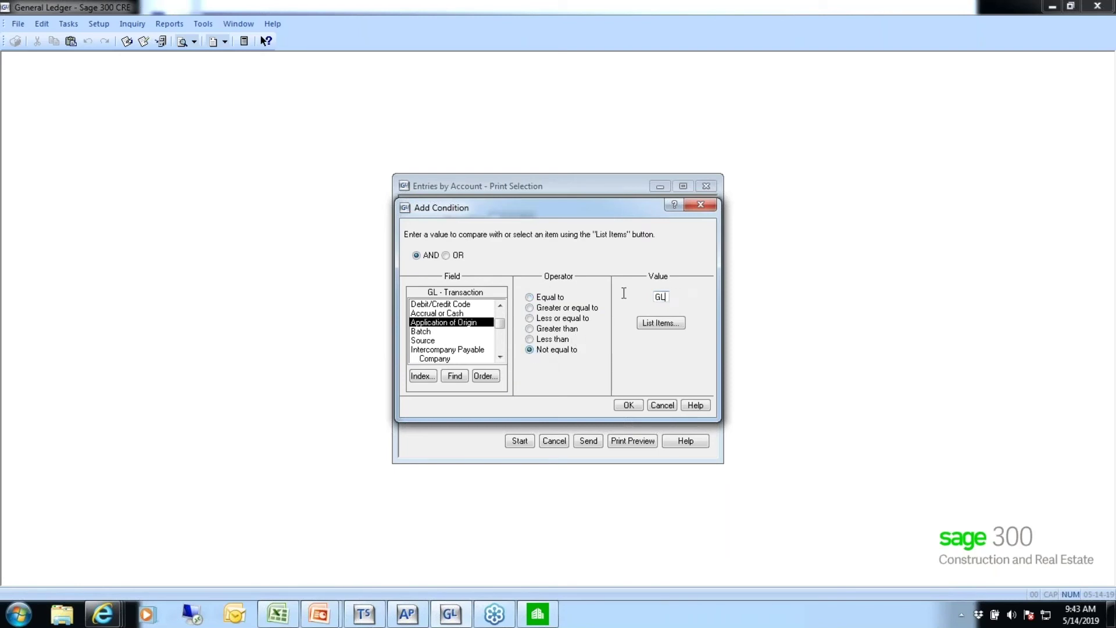
{"action": "type", "text": "AP"}
{"action": "left_click", "coordinate": [629, 405]}
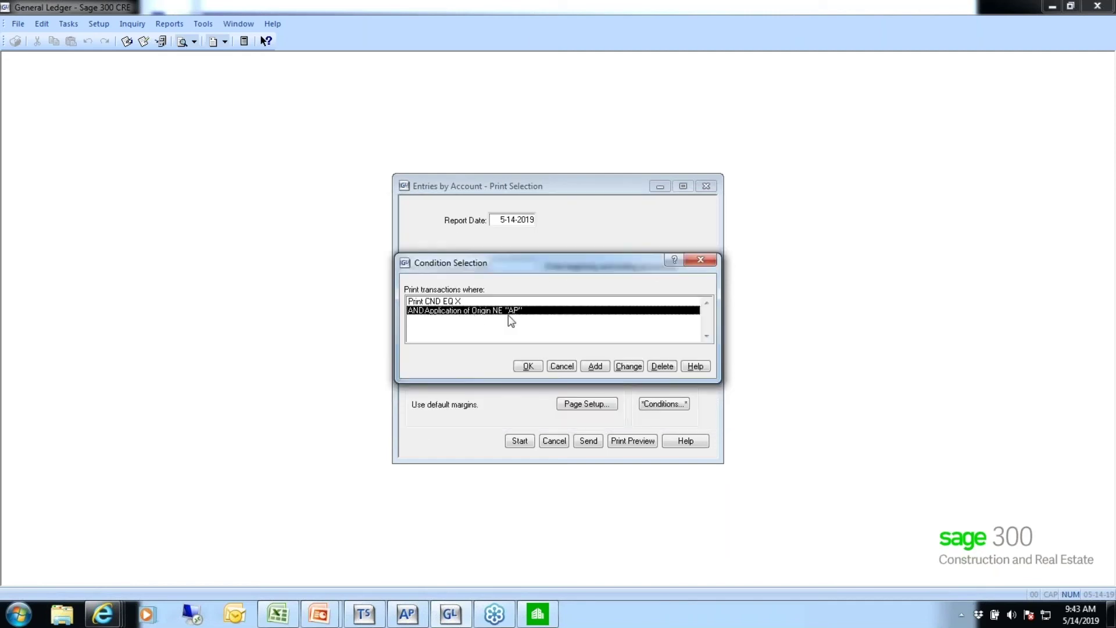
{"action": "left_click", "coordinate": [528, 366]}
{"action": "left_click", "coordinate": [632, 440]}
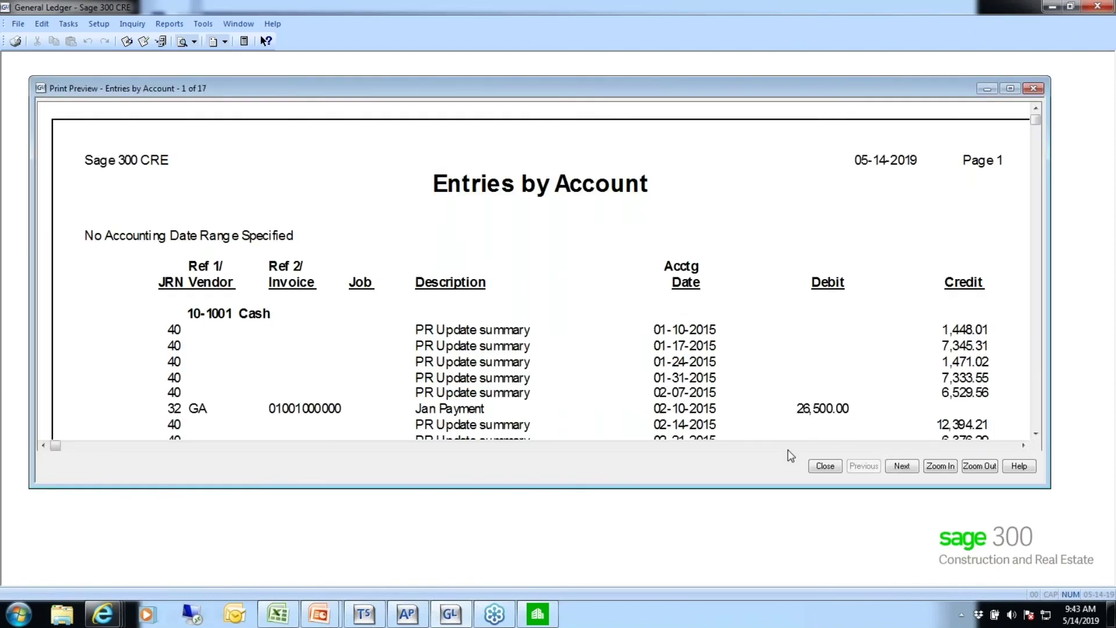
- Limit the account range to 21-2001 through 21-2003, preview, and dismiss 'Nothing to print'
{"action": "left_click", "coordinate": [824, 466]}
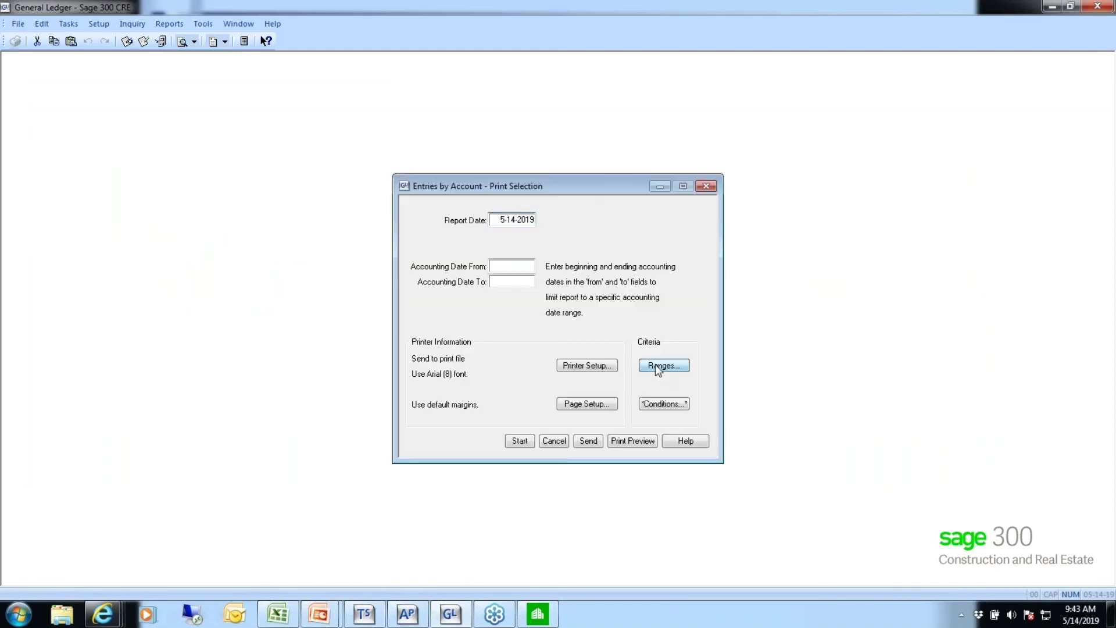
{"action": "left_click", "coordinate": [658, 366]}
{"action": "key", "text": "Page_Down"}
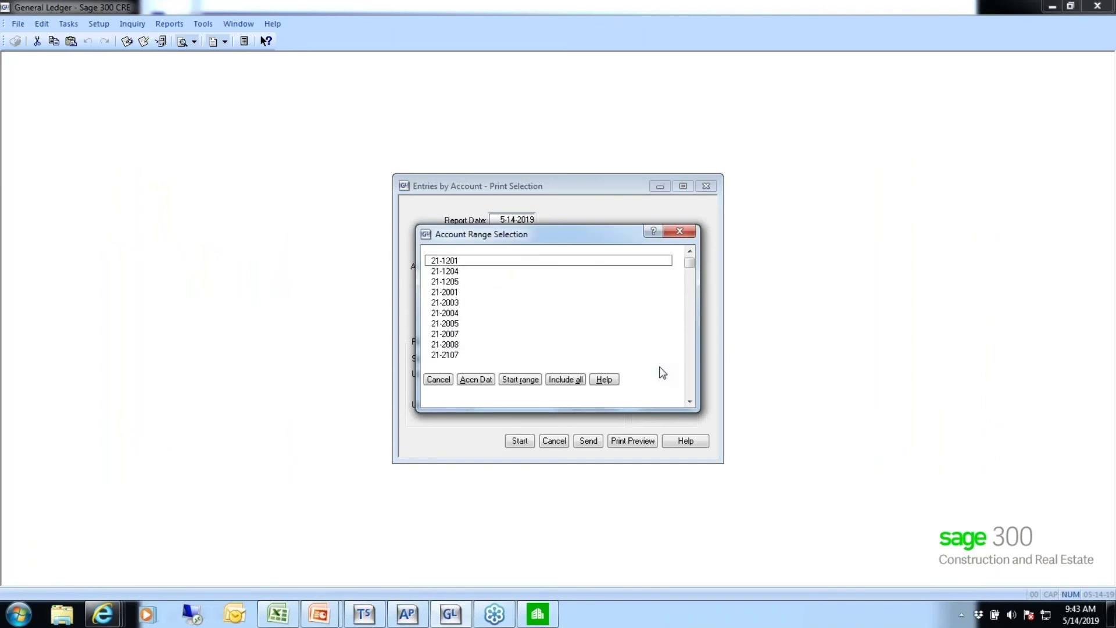
{"action": "left_click", "coordinate": [457, 300]}
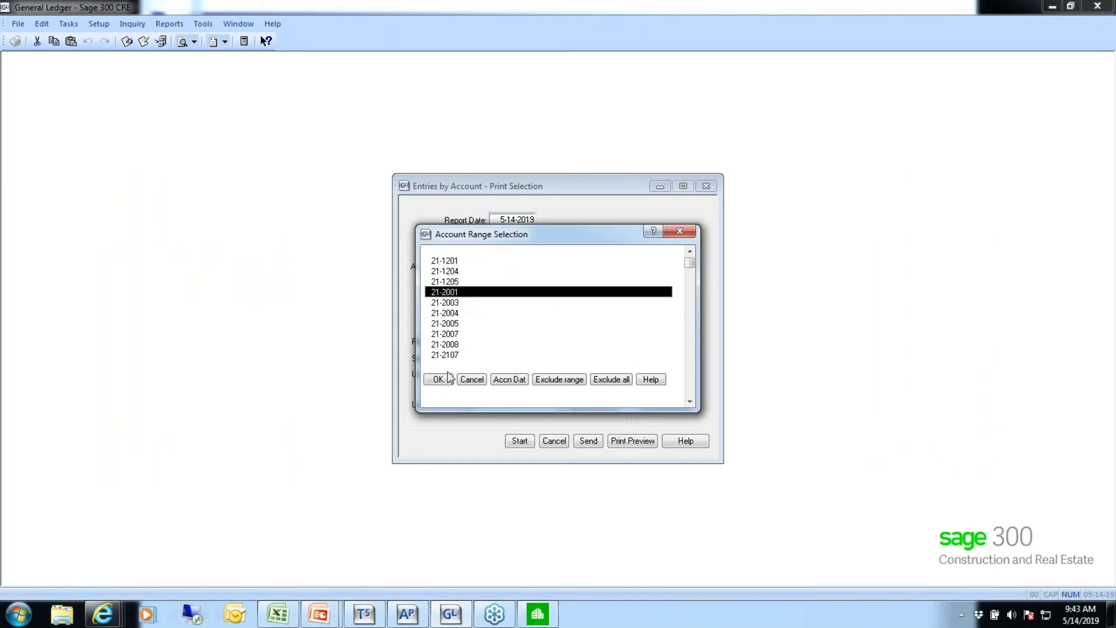
{"action": "left_click", "coordinate": [439, 379]}
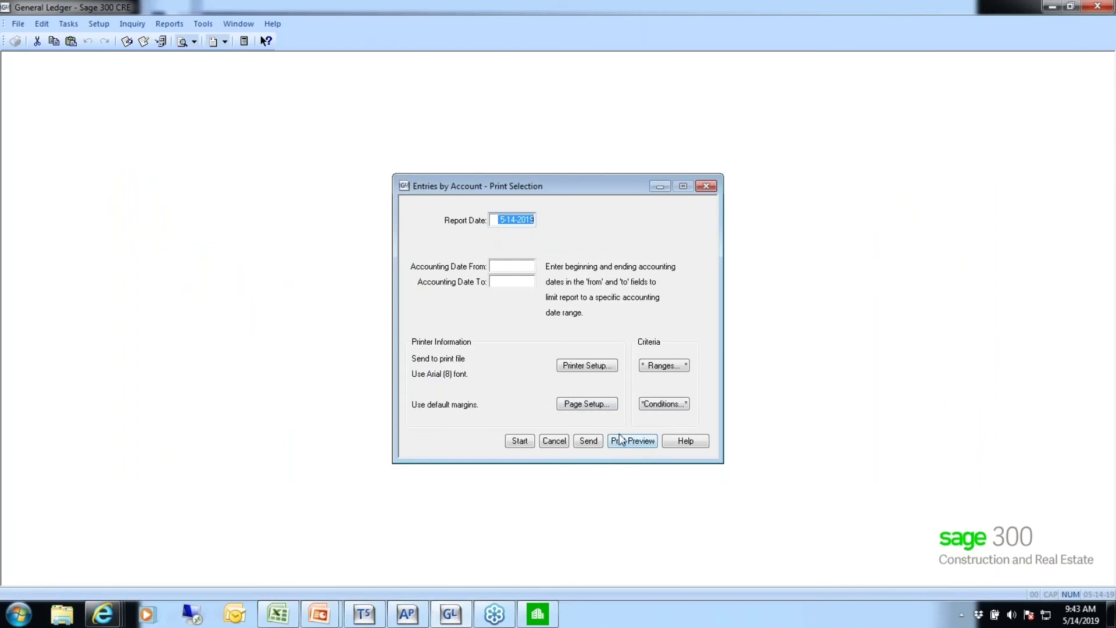
{"action": "left_click", "coordinate": [656, 368]}
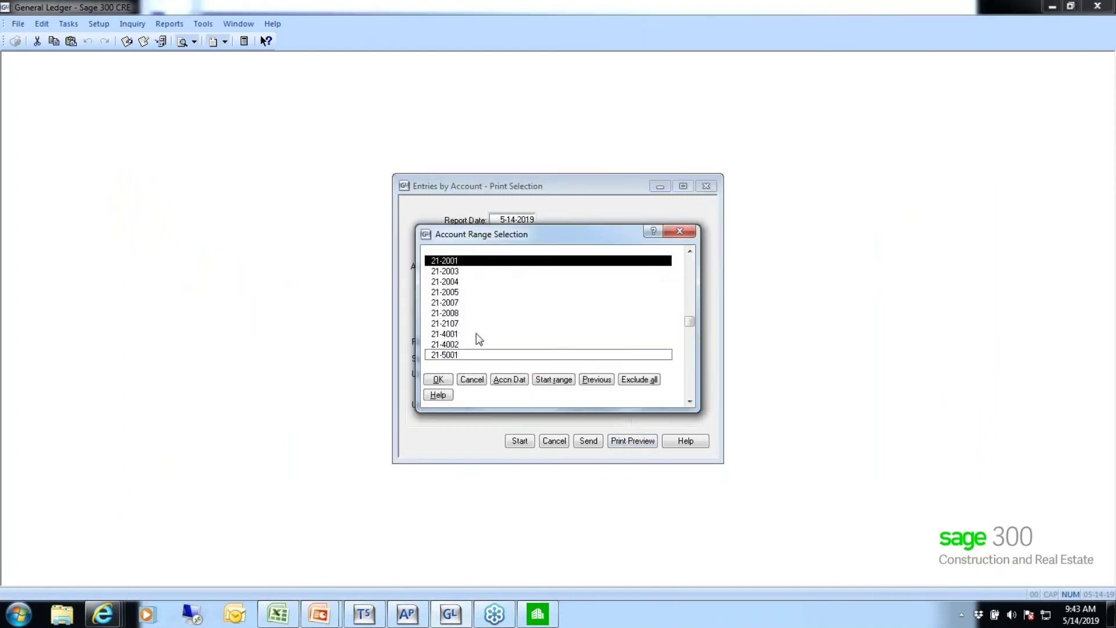
{"action": "left_click", "coordinate": [453, 273]}
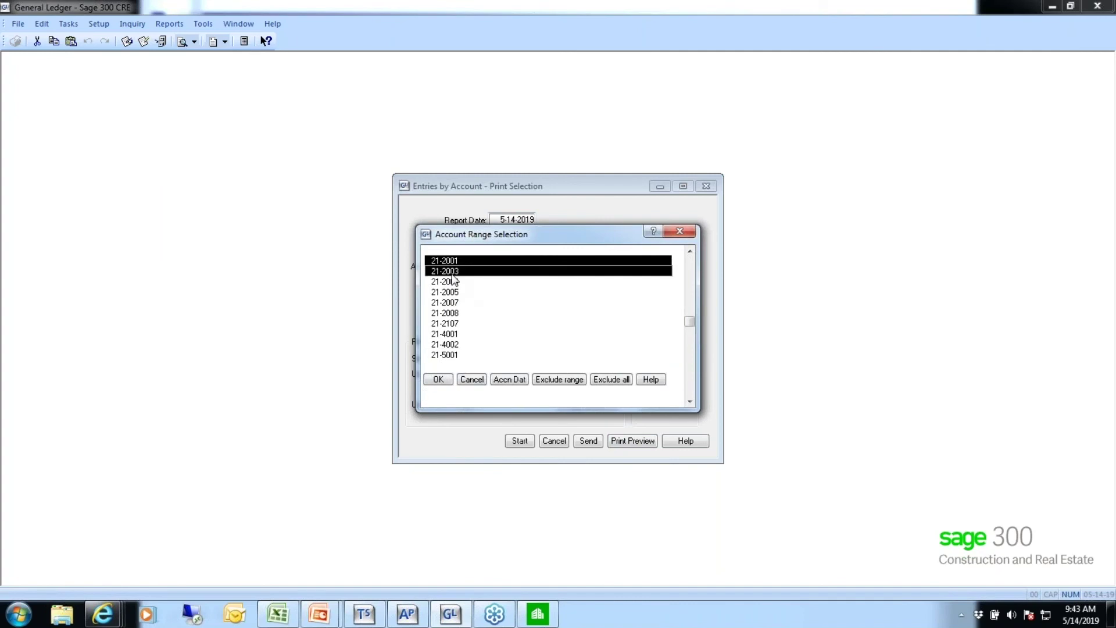
{"action": "left_click", "coordinate": [438, 379]}
{"action": "left_click", "coordinate": [626, 441]}
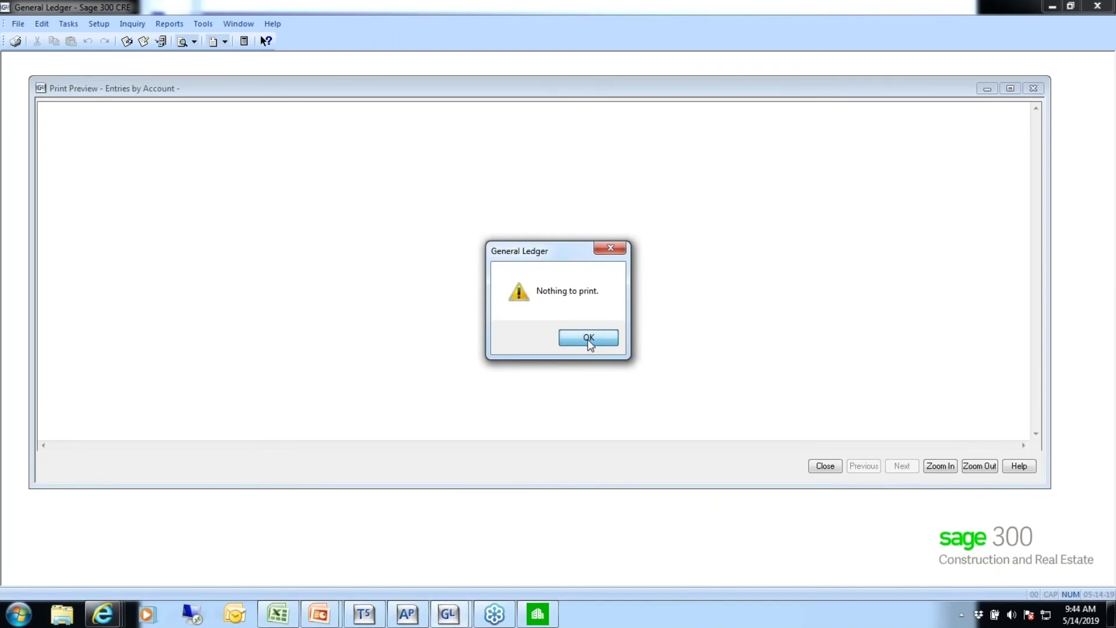
{"action": "left_click", "coordinate": [589, 339]}
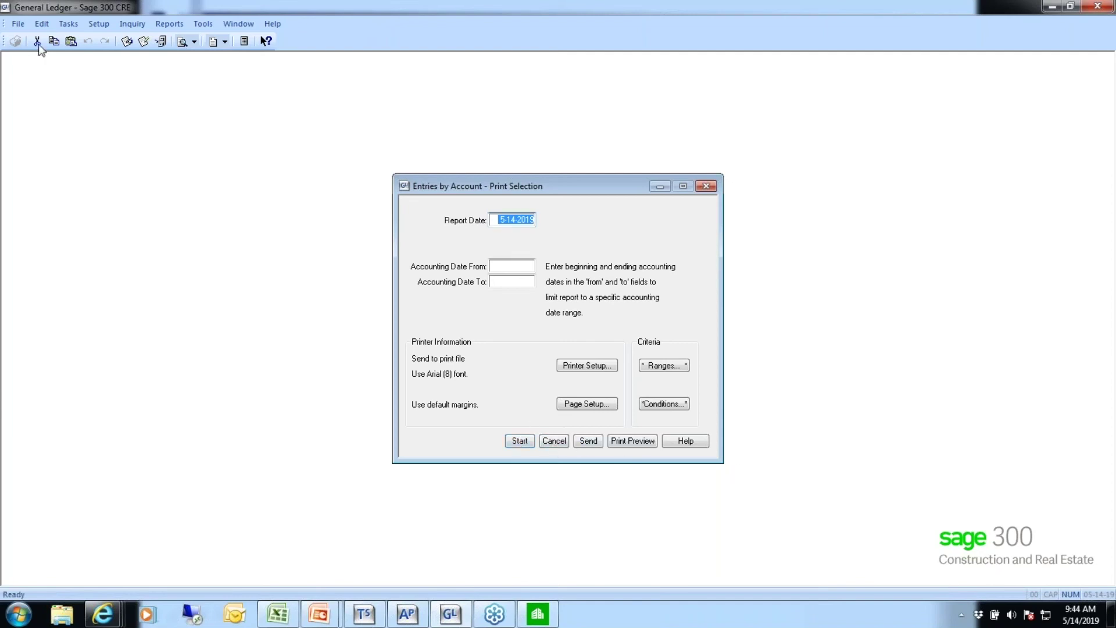
- Cancel Entries by Account, then close the Accounts Payable Invoice Aging preview and its settings
{"action": "left_click", "coordinate": [554, 441]}
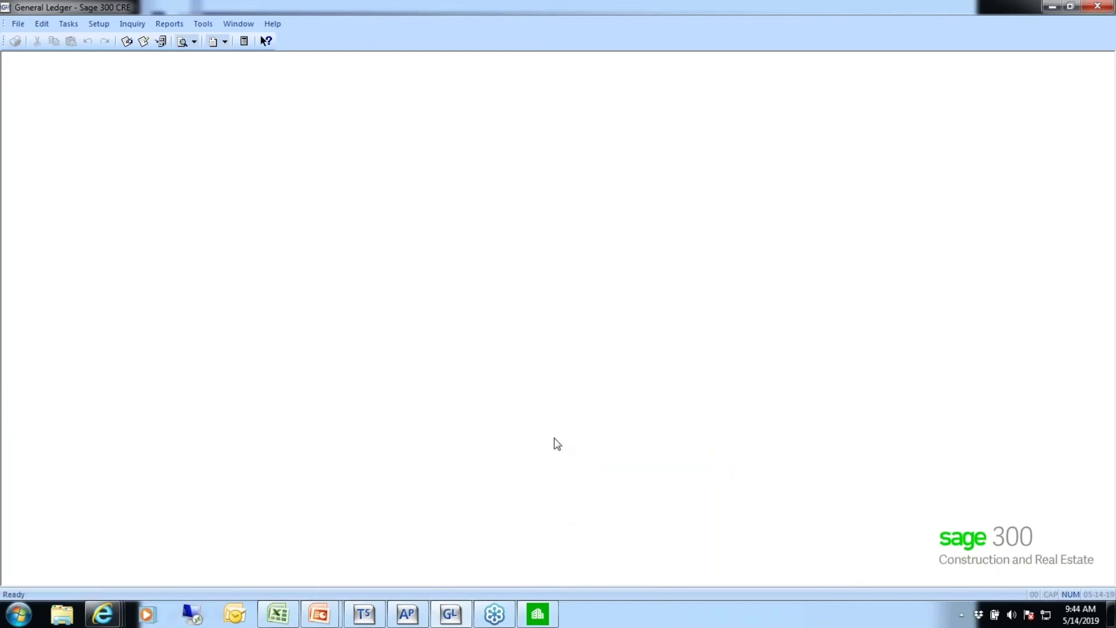
{"action": "left_click", "coordinate": [170, 25]}
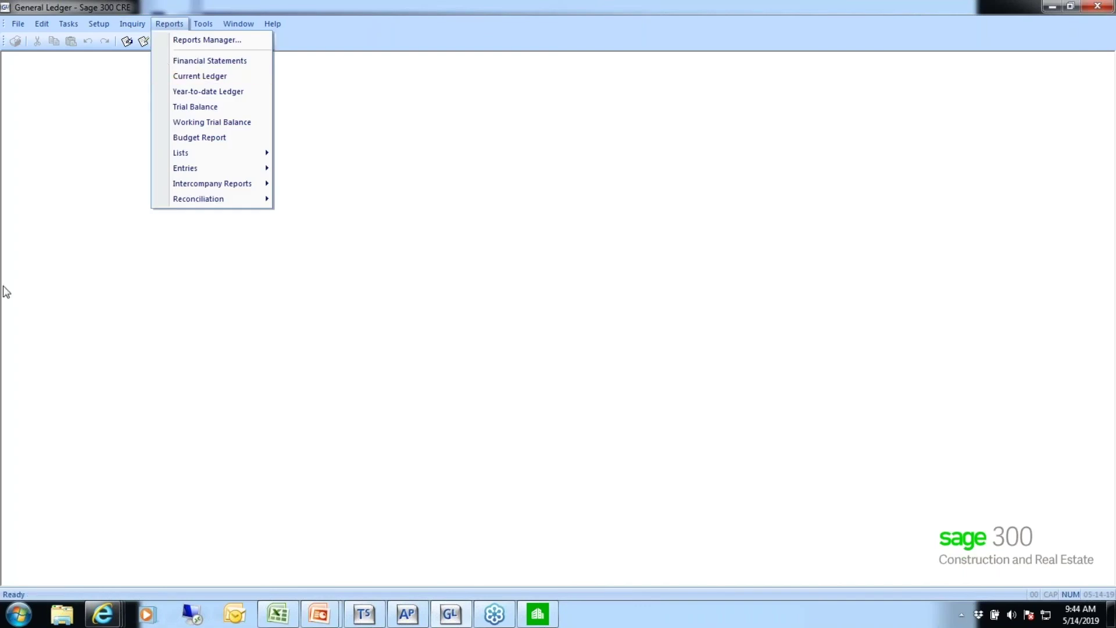
{"action": "left_click", "coordinate": [405, 621]}
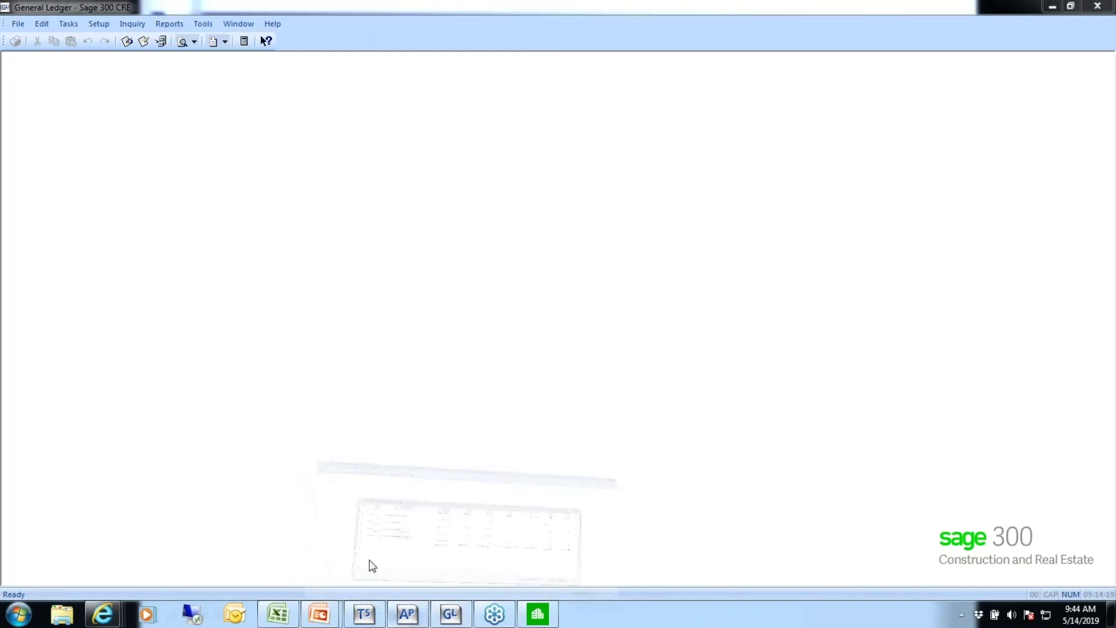
{"action": "left_click", "coordinate": [743, 485]}
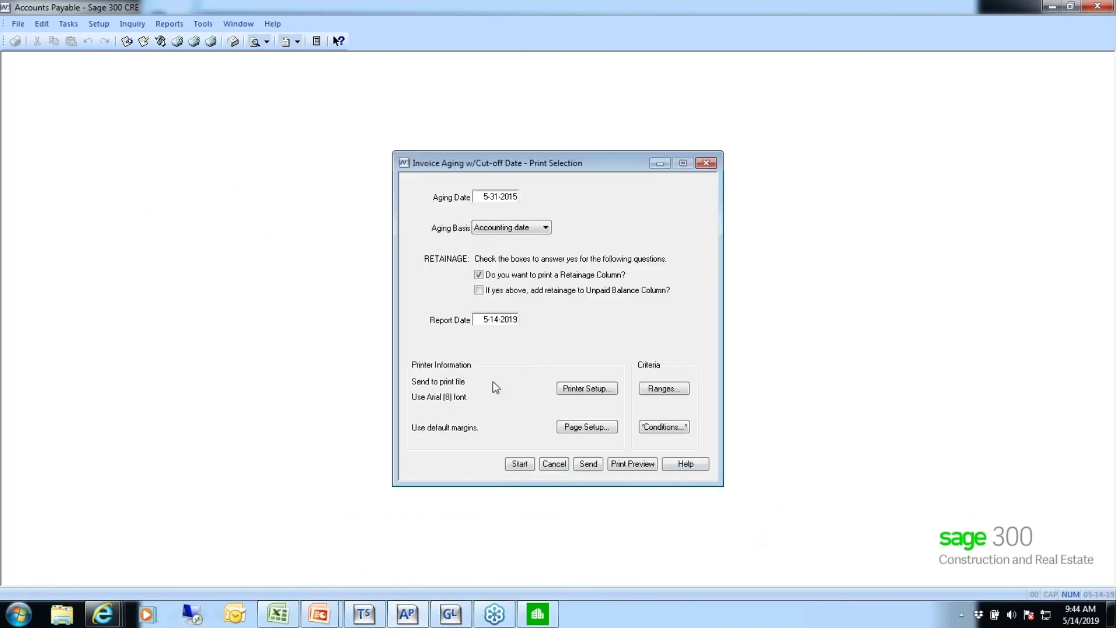
{"action": "left_click", "coordinate": [545, 468]}
{"action": "left_click", "coordinate": [167, 24]}
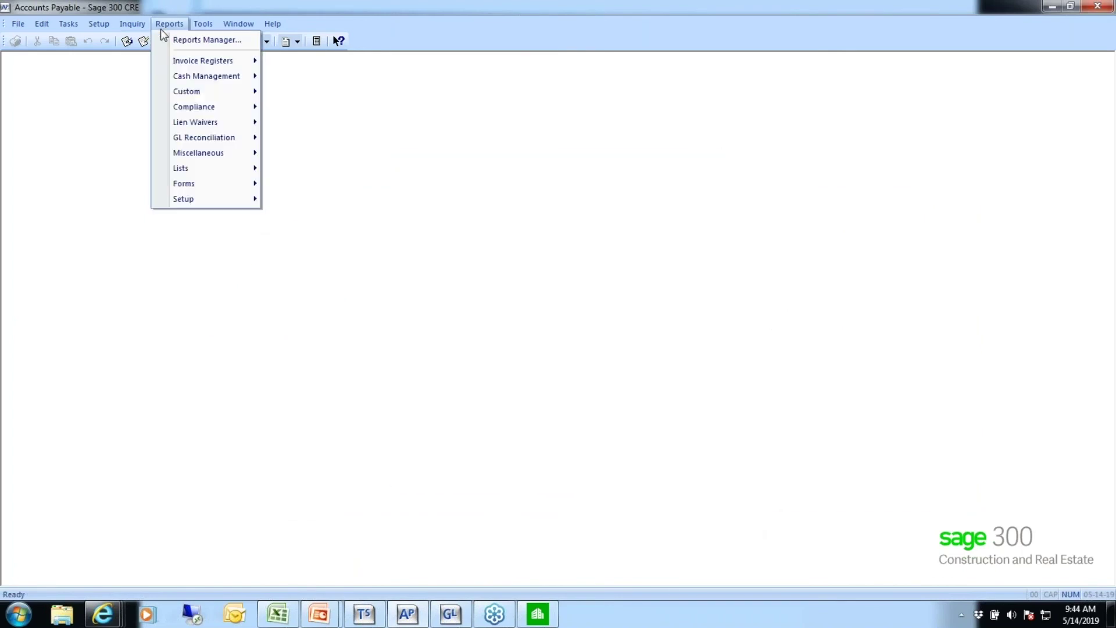
{"action": "mouse_move", "coordinate": [208, 140]}
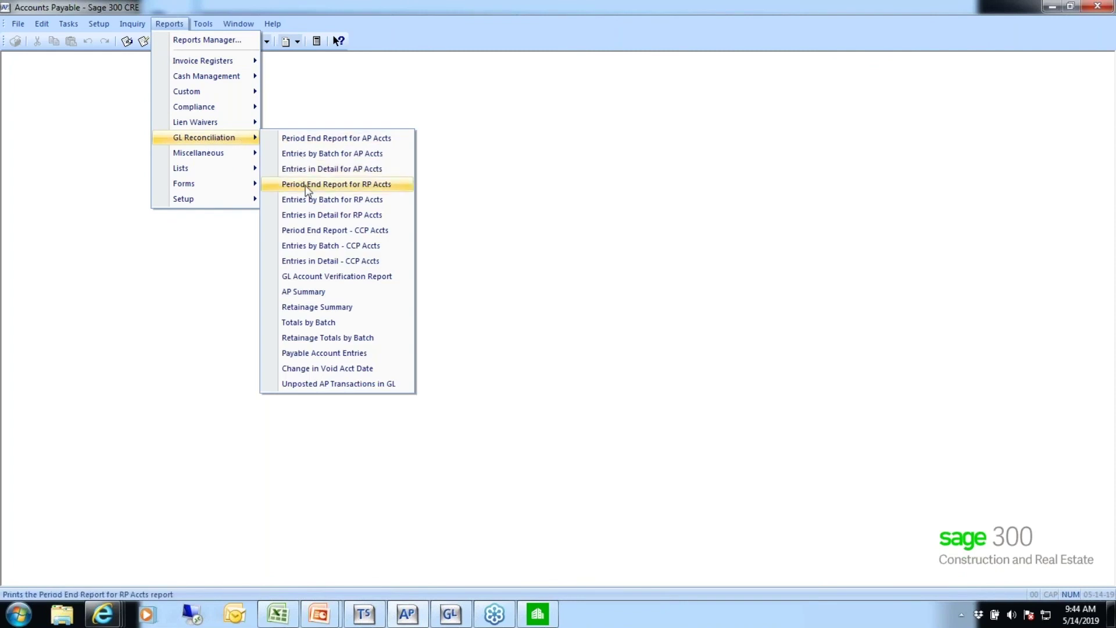
- Bring up the AP Summary report showing cut-off date 5-14-2019 and 0 GL periods rolled back
{"action": "left_click", "coordinate": [307, 292]}
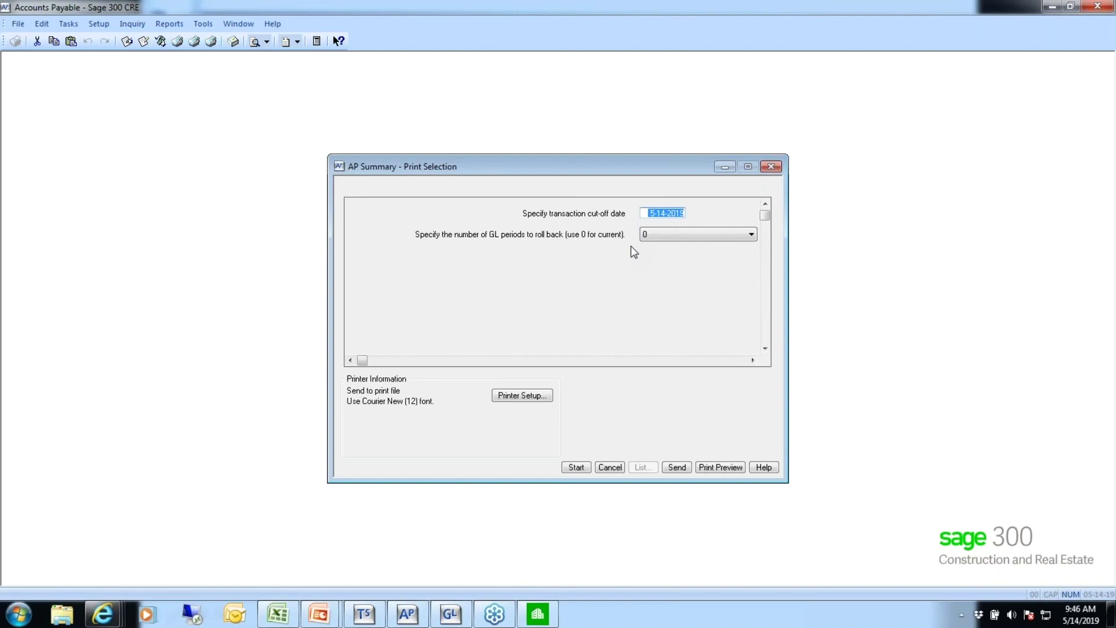
- Cancel AP Summary and bring up the Totals by Batch GL Reconciliation report settings
{"action": "left_click", "coordinate": [610, 468]}
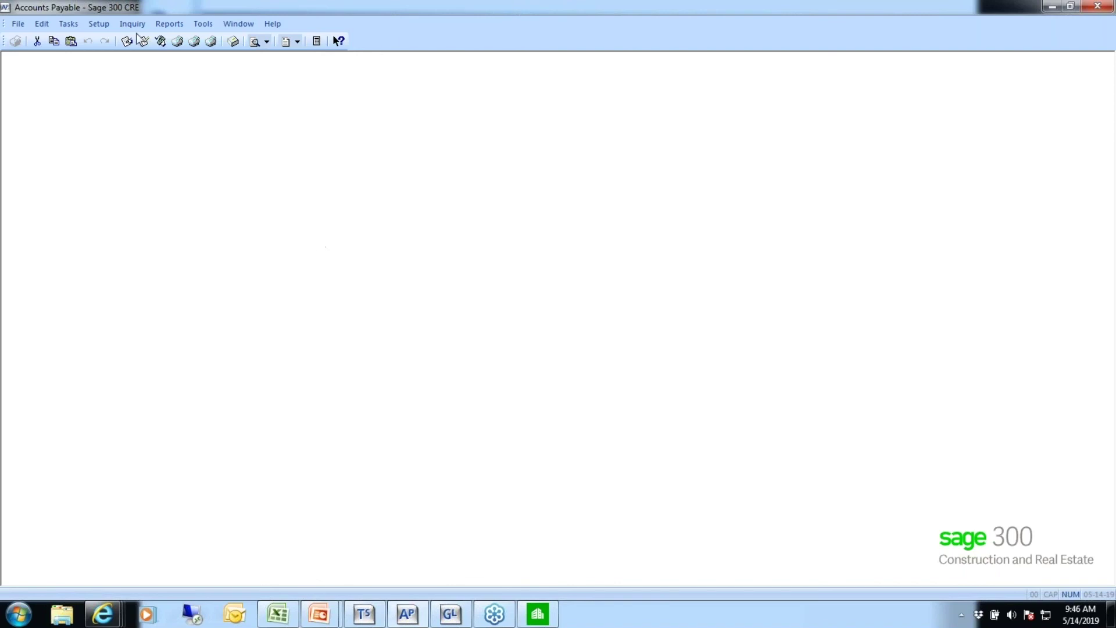
{"action": "left_click", "coordinate": [169, 24]}
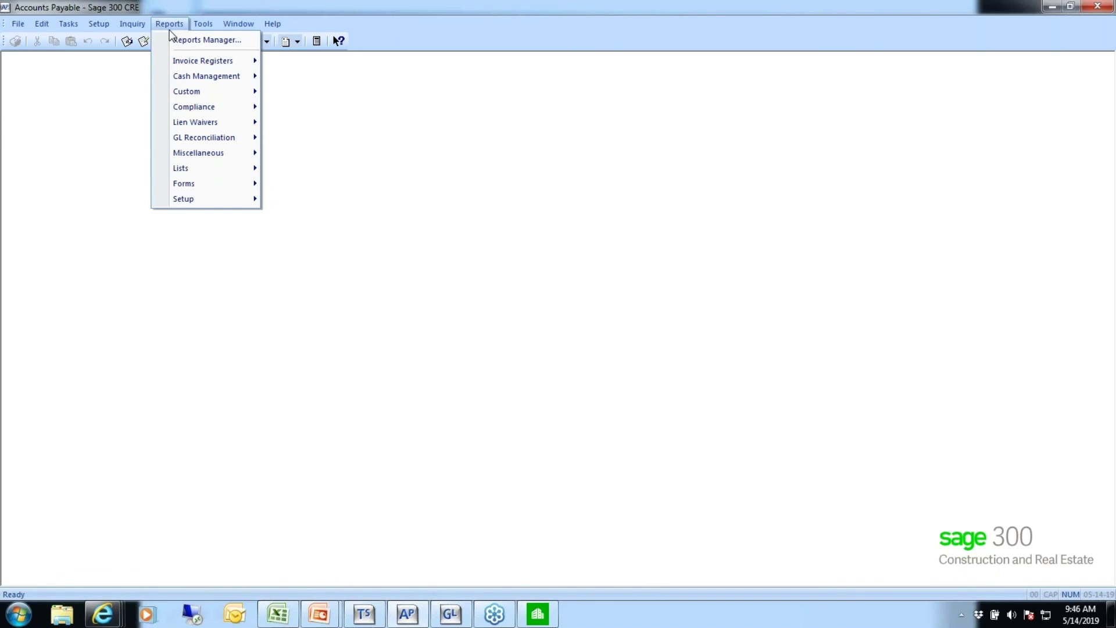
{"action": "mouse_move", "coordinate": [219, 139]}
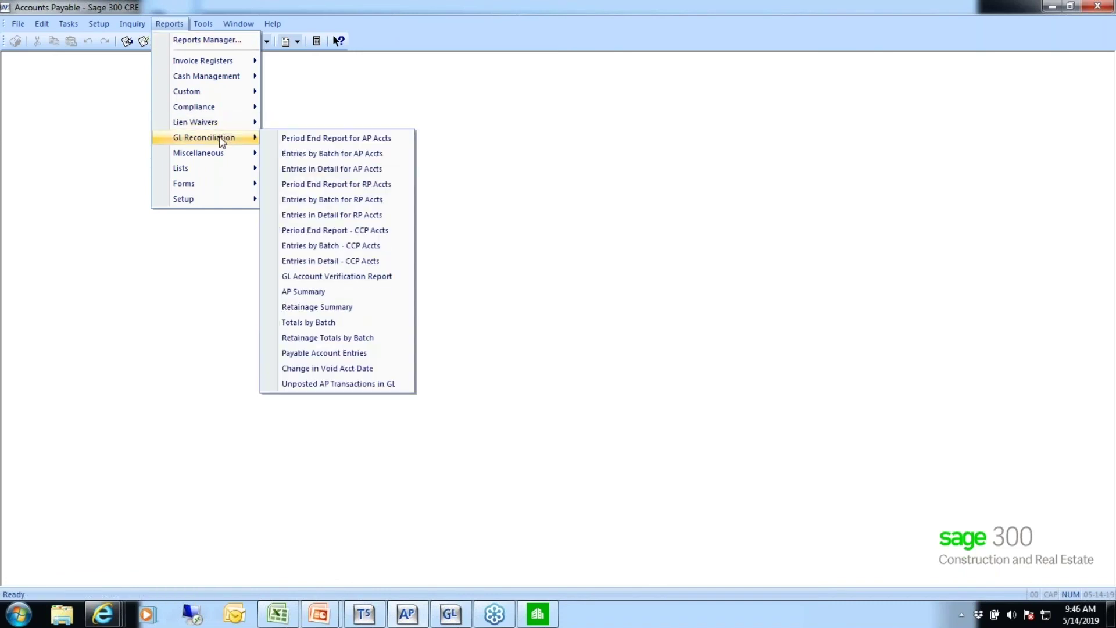
{"action": "left_click", "coordinate": [308, 322]}
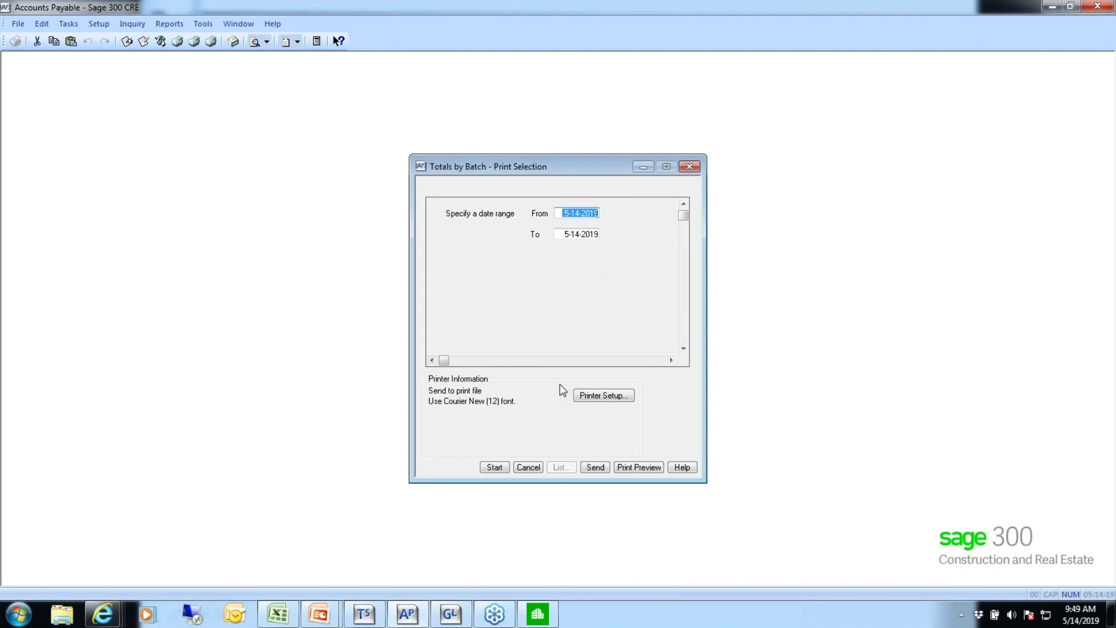
- Cancel Totals by Batch and return to the 'AP to GL' PowerPoint slide show
{"action": "left_click", "coordinate": [528, 467]}
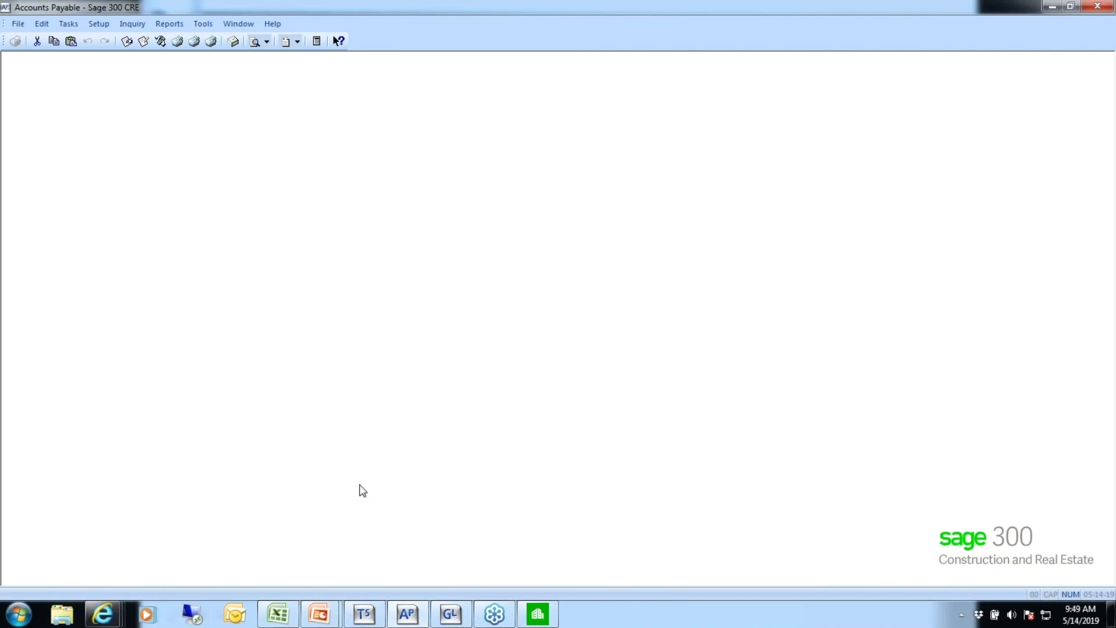
{"action": "mouse_move", "coordinate": [320, 614]}
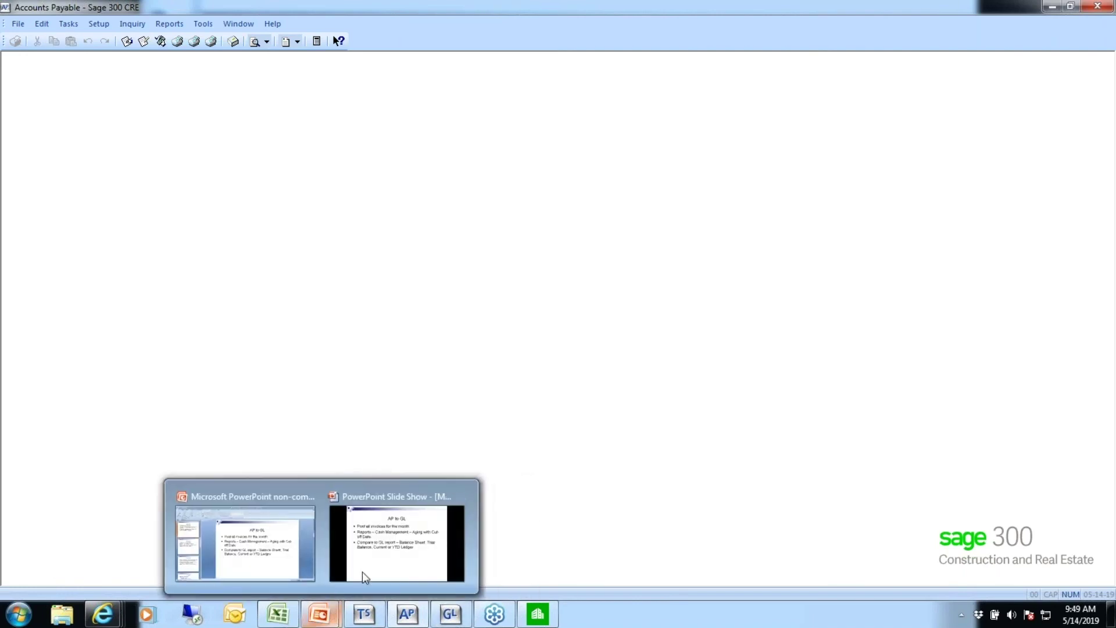
{"action": "left_click", "coordinate": [390, 558]}
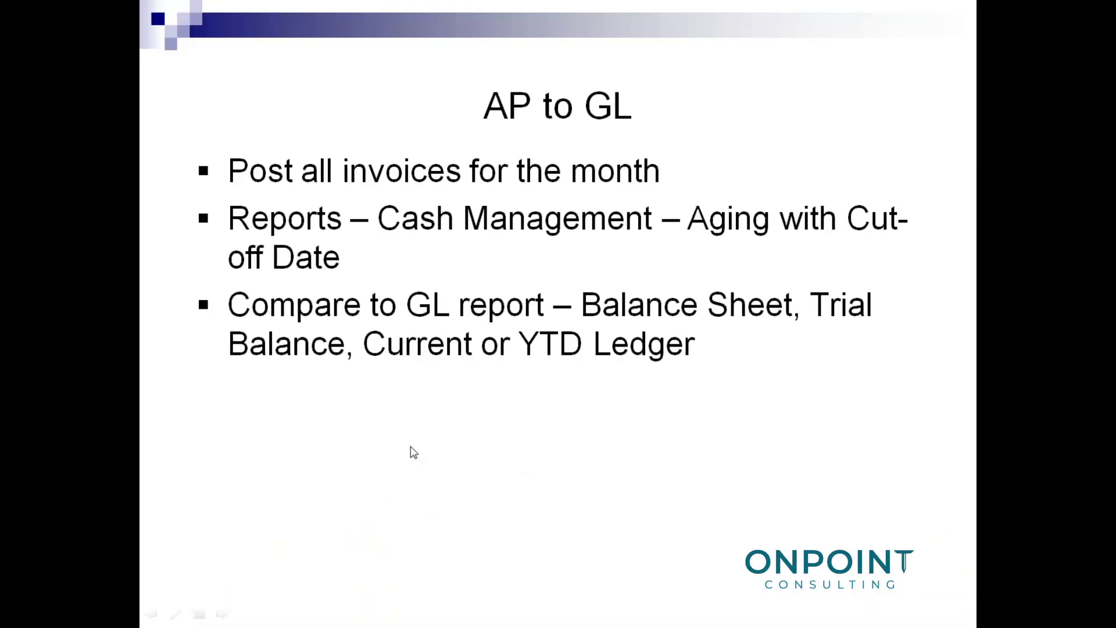